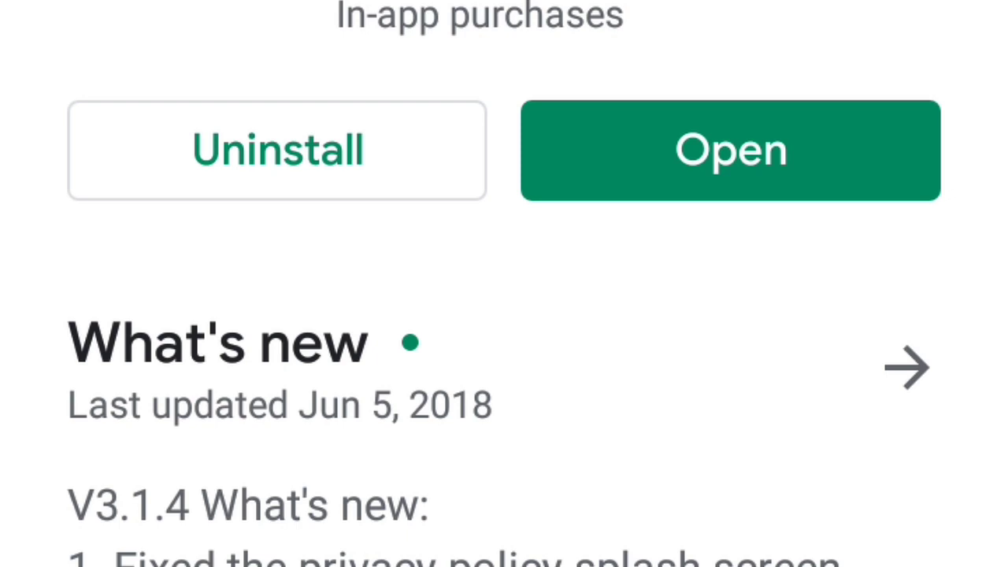
# Step: Launch the installed FilmoraGo app from its Google Play Store page
pyautogui.click(744, 128)
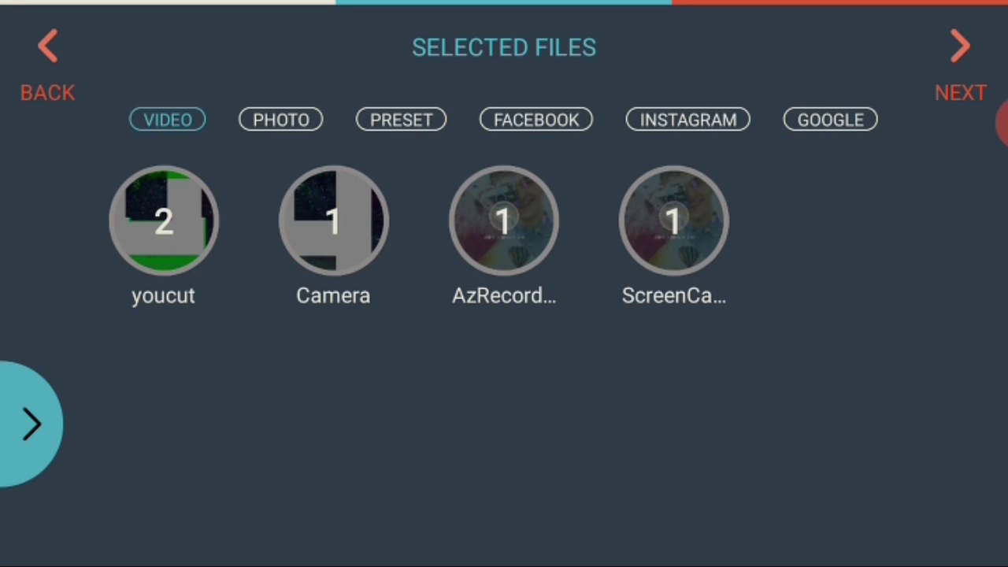
# Step: Pick the starry blue image from the Download photo folder as the project's only clip
pyautogui.click(267, 122)
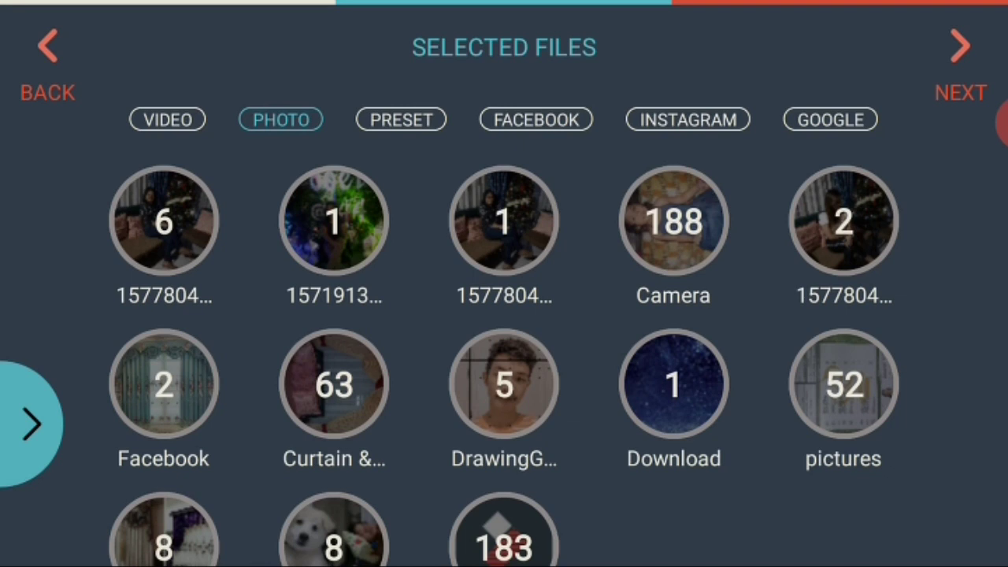
pyautogui.click(666, 386)
pyautogui.click(329, 227)
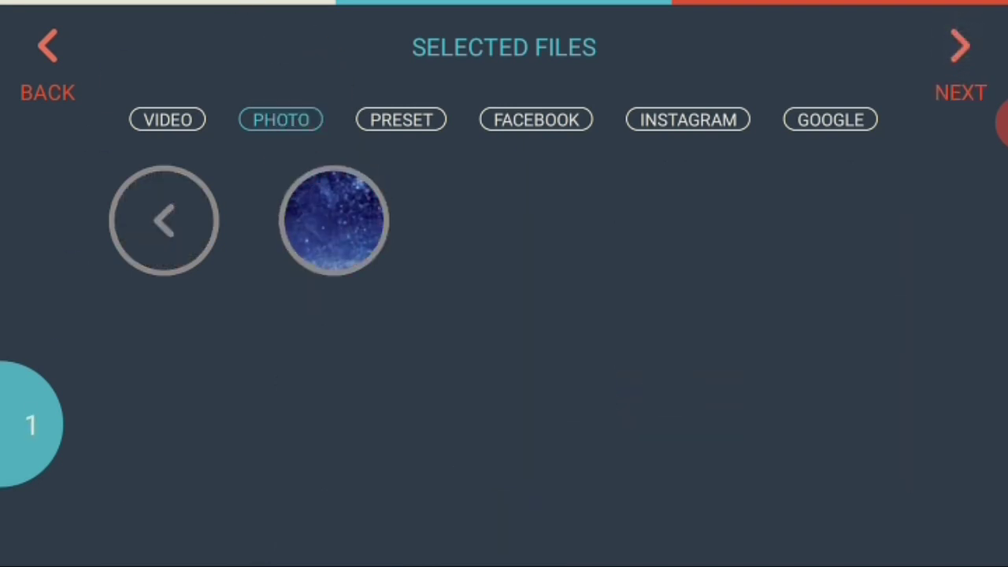
pyautogui.click(959, 67)
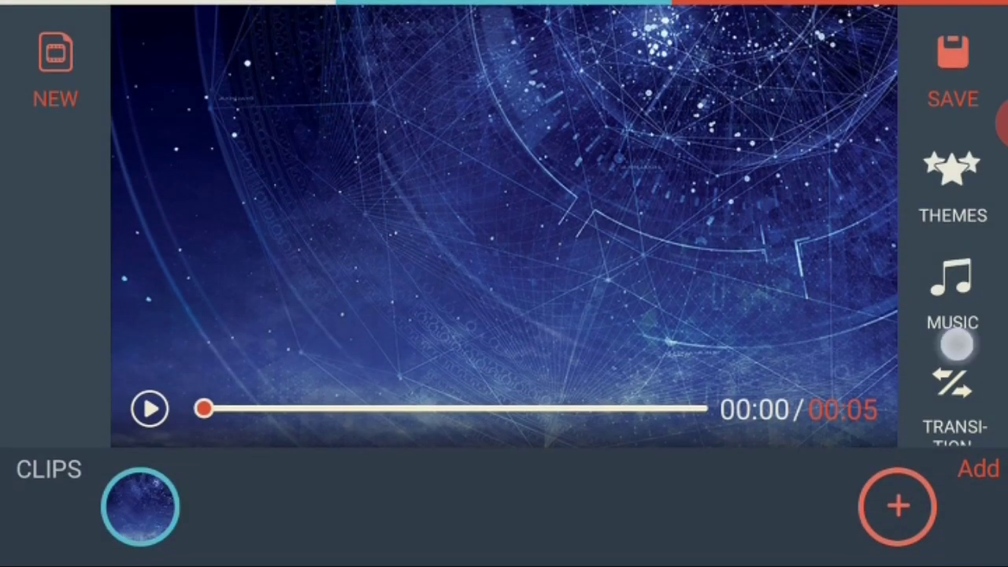
pyautogui.scroll(-3, 955, 342)
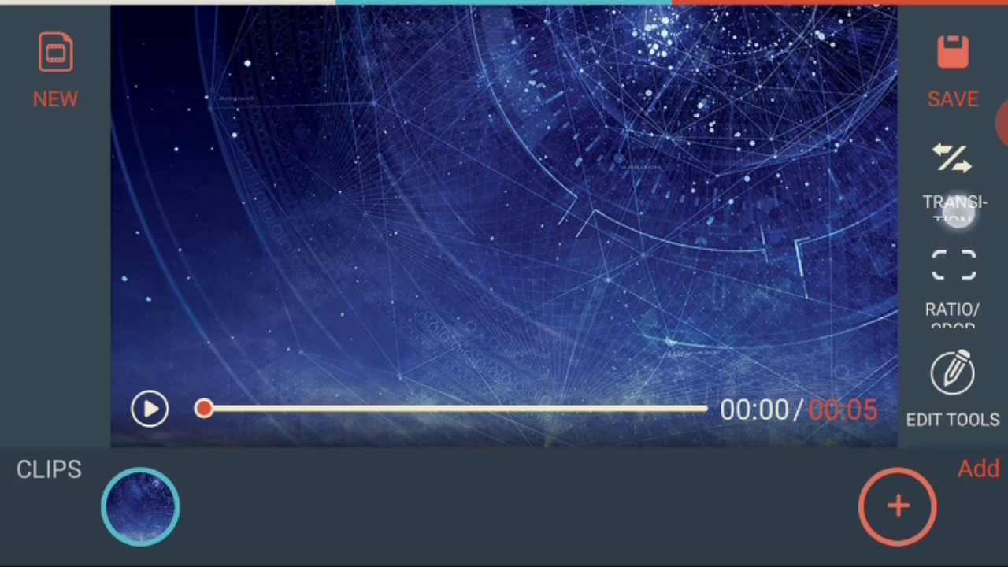
pyautogui.scroll(3, 956, 209)
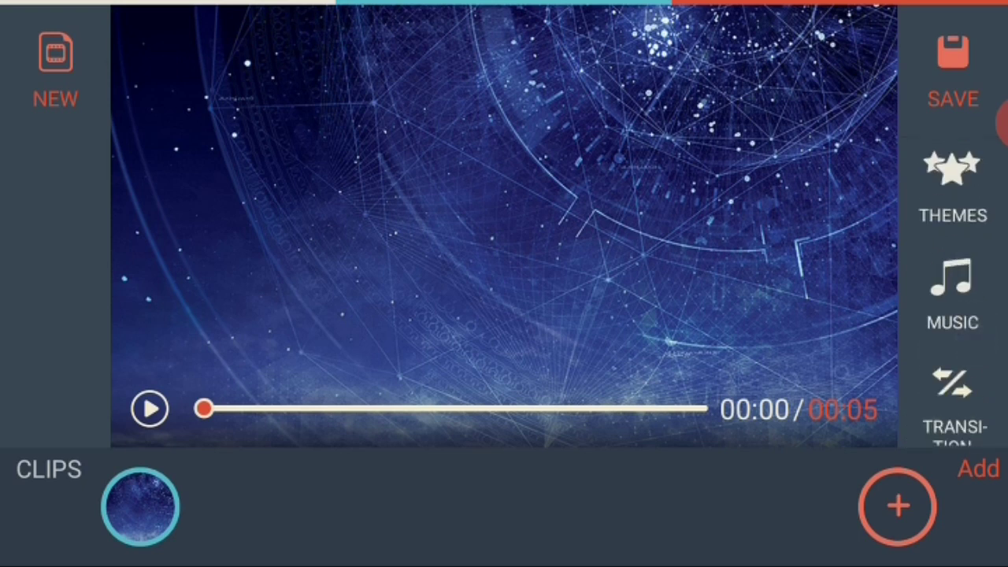
pyautogui.click(946, 185)
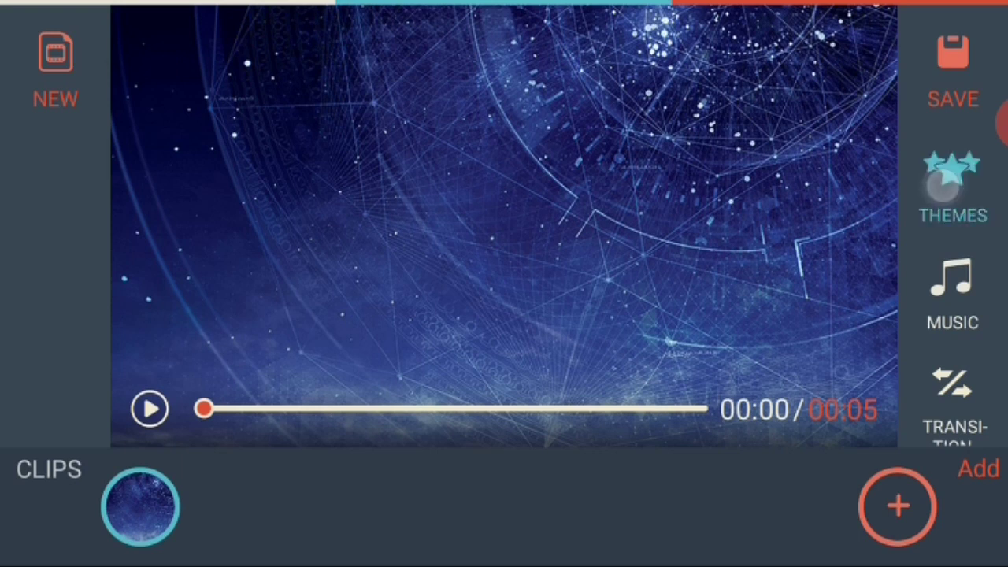
# Step: Preview the 80's and Fashion themes on the starry clip
pyautogui.moveTo(40, 359)
pyautogui.mouseDown()
pyautogui.moveTo(29, 236)
pyautogui.moveTo(45, 134)
pyautogui.mouseUp()
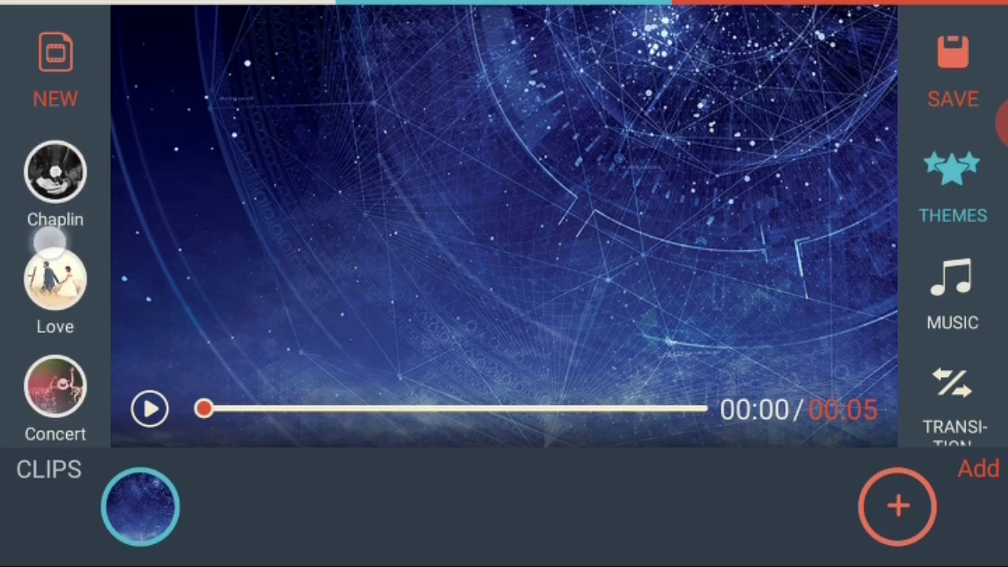
pyautogui.moveTo(47, 236); pyautogui.dragTo(54, 544)
pyautogui.click(55, 275)
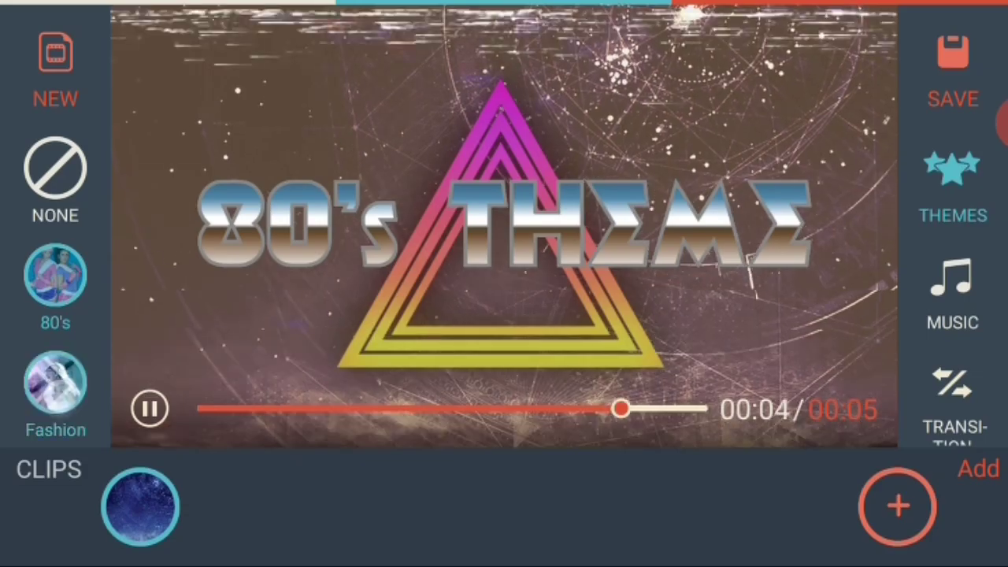
pyautogui.click(55, 382)
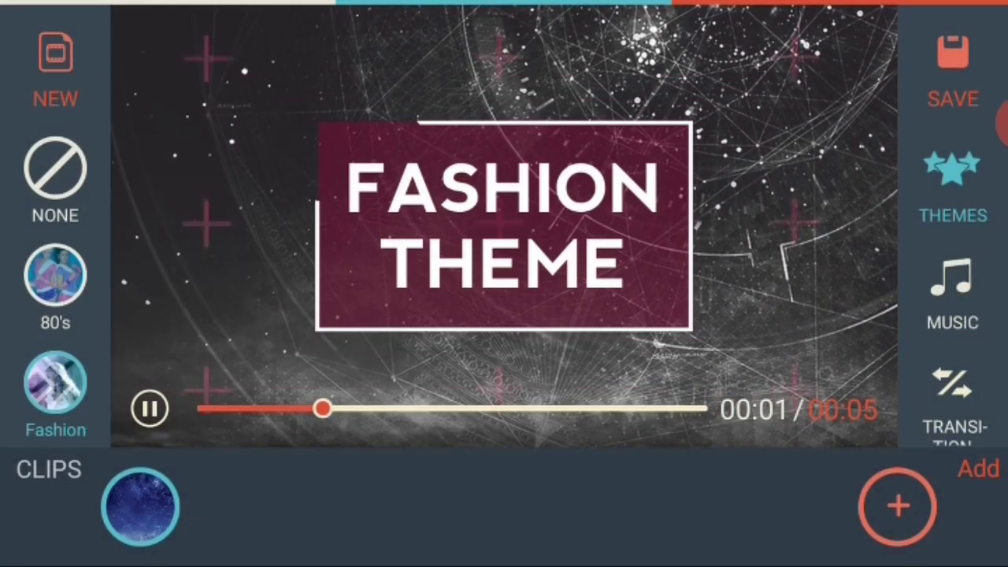
# Step: Preview the Winter and Chaplin themes, then apply the Love theme
pyautogui.moveTo(40, 319); pyautogui.dragTo(40, 118)
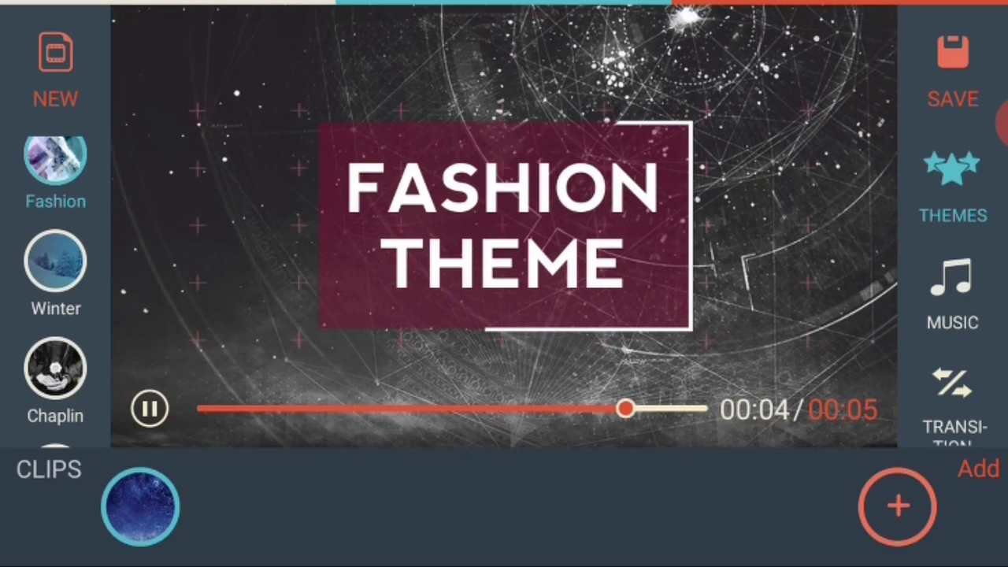
pyautogui.click(55, 260)
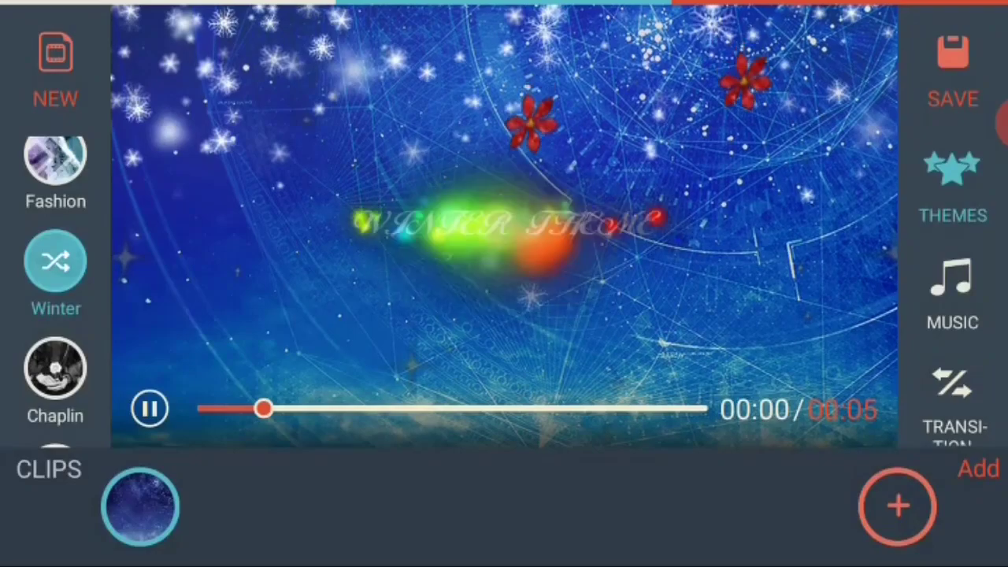
pyautogui.click(55, 367)
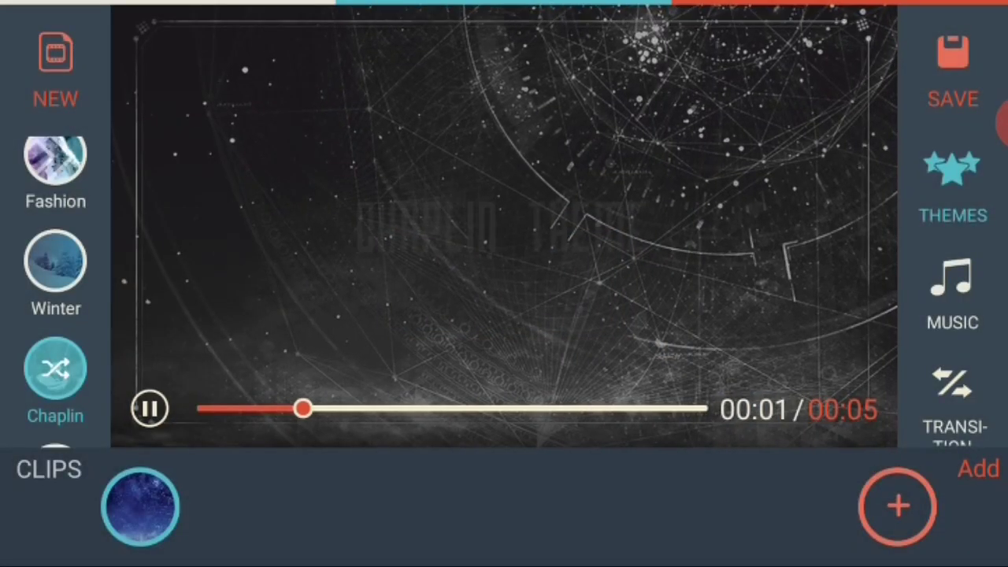
pyautogui.moveTo(40, 322); pyautogui.dragTo(27, 130)
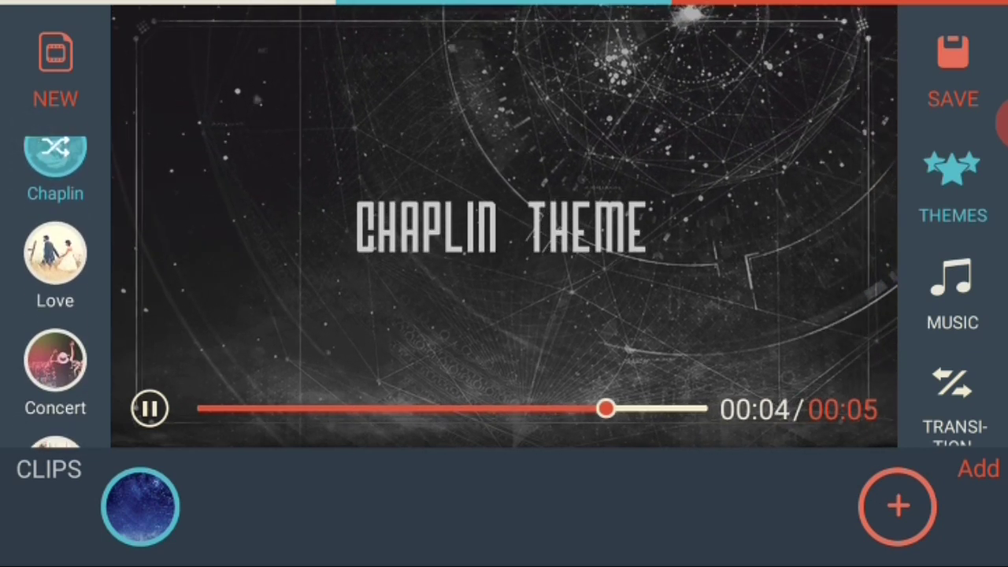
pyautogui.click(55, 252)
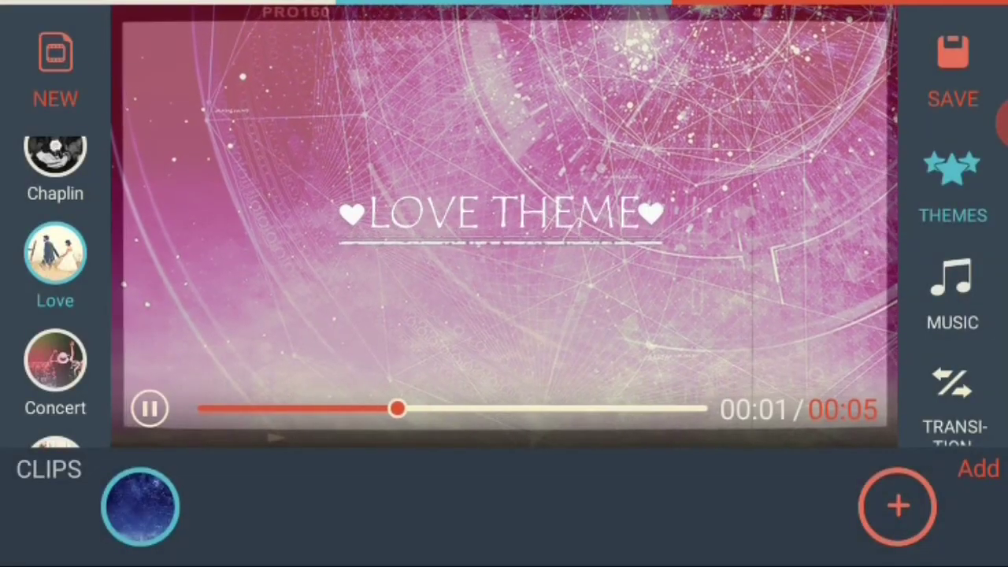
# Step: Try the Concert, Children and Mirror themes, settling on Concert
pyautogui.click(56, 360)
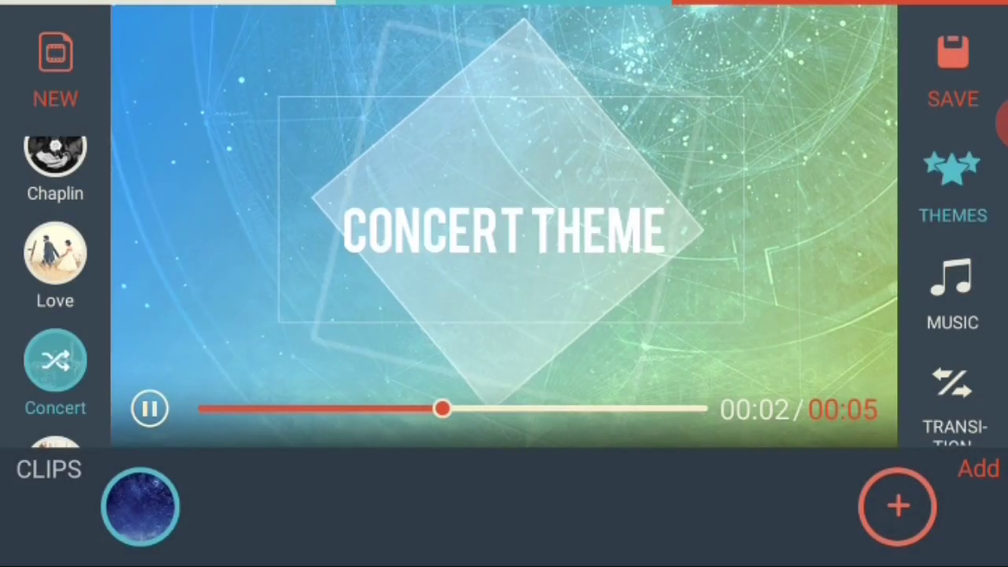
pyautogui.scroll(-2, 55, 291)
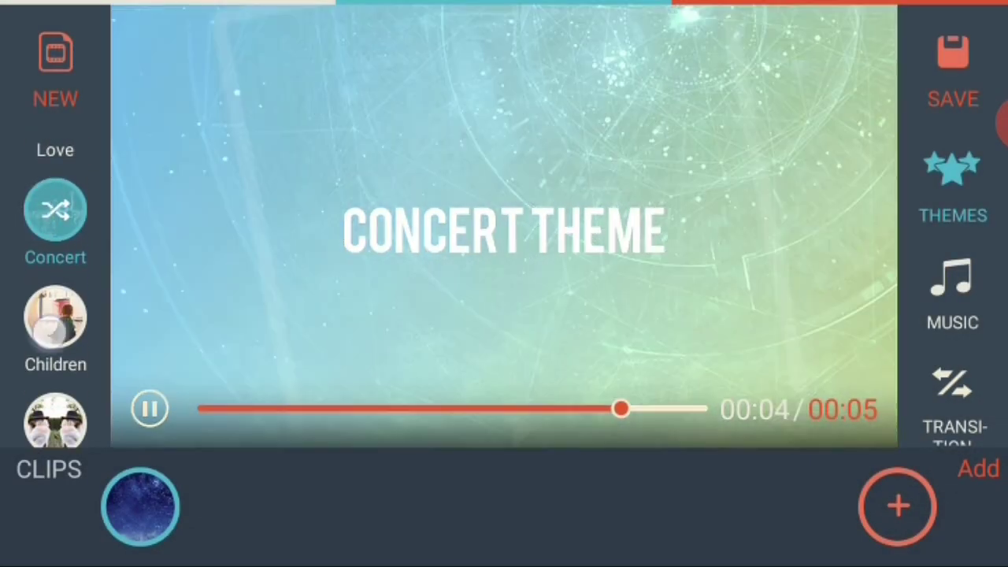
pyautogui.click(55, 323)
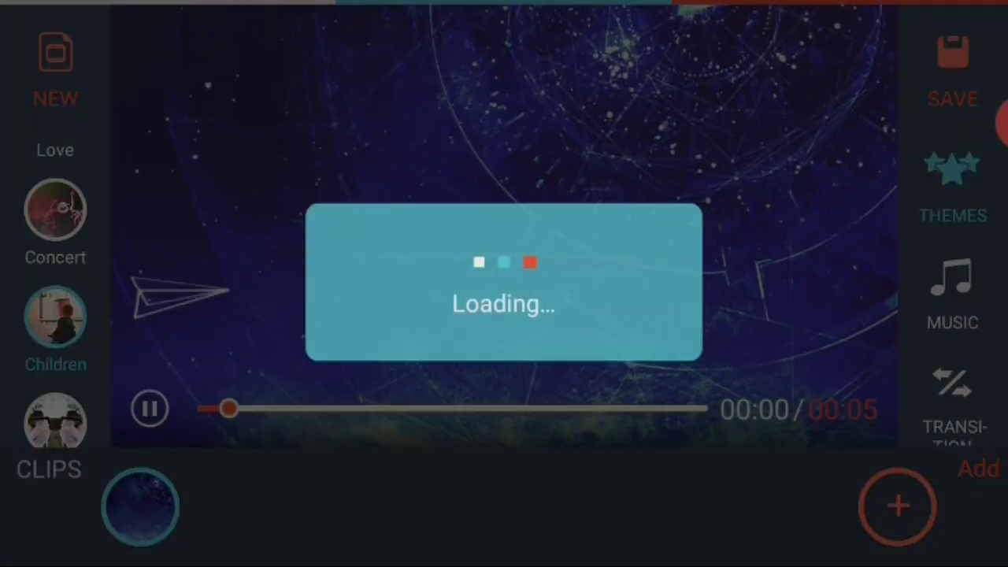
pyautogui.scroll(-1, 55, 323)
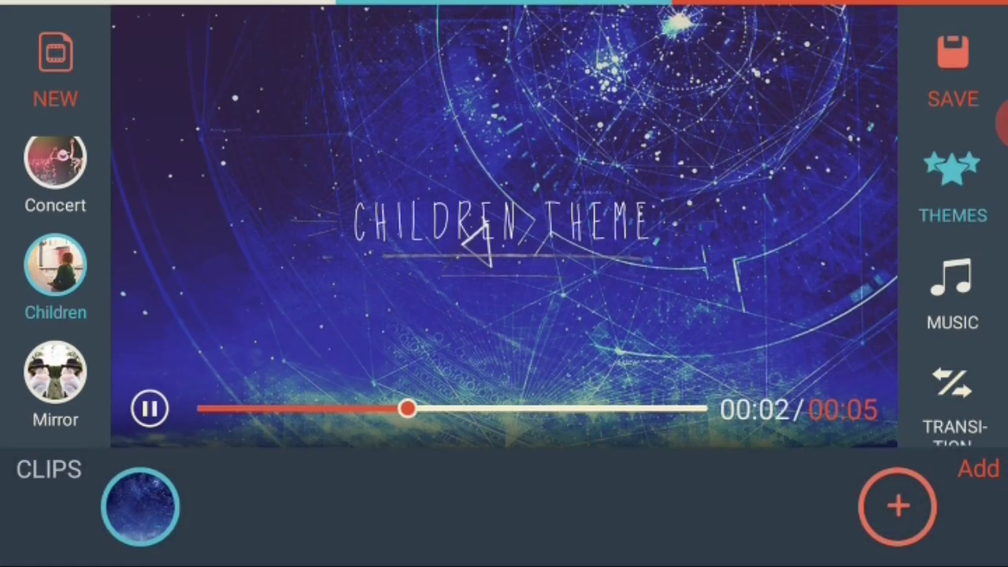
pyautogui.click(55, 374)
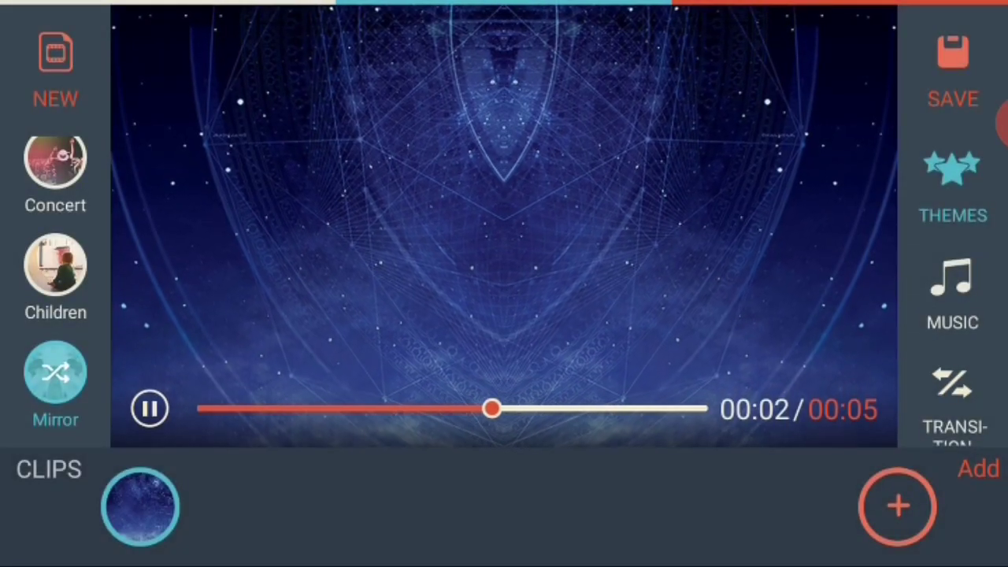
pyautogui.moveTo(45, 259); pyautogui.dragTo(49, 447)
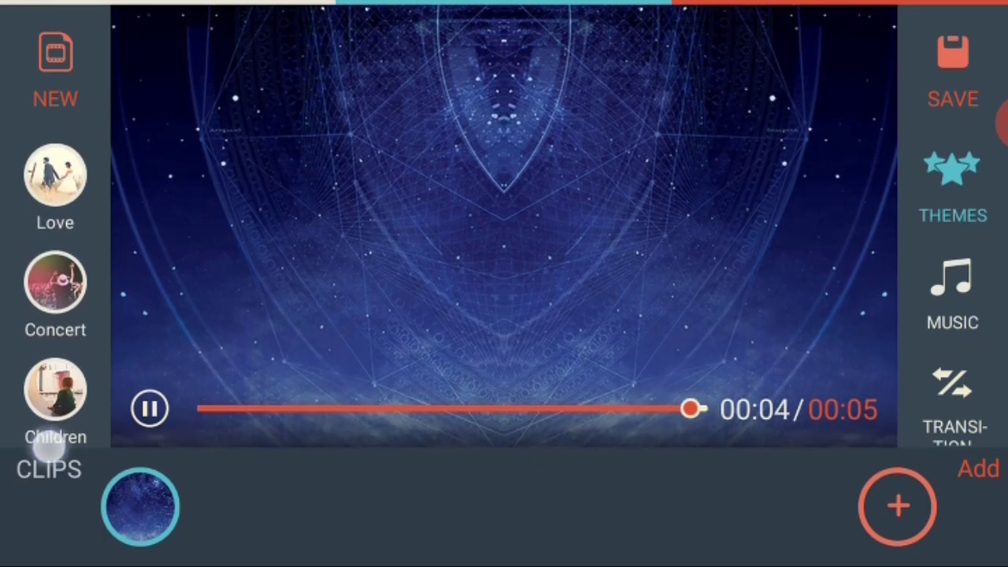
pyautogui.click(55, 283)
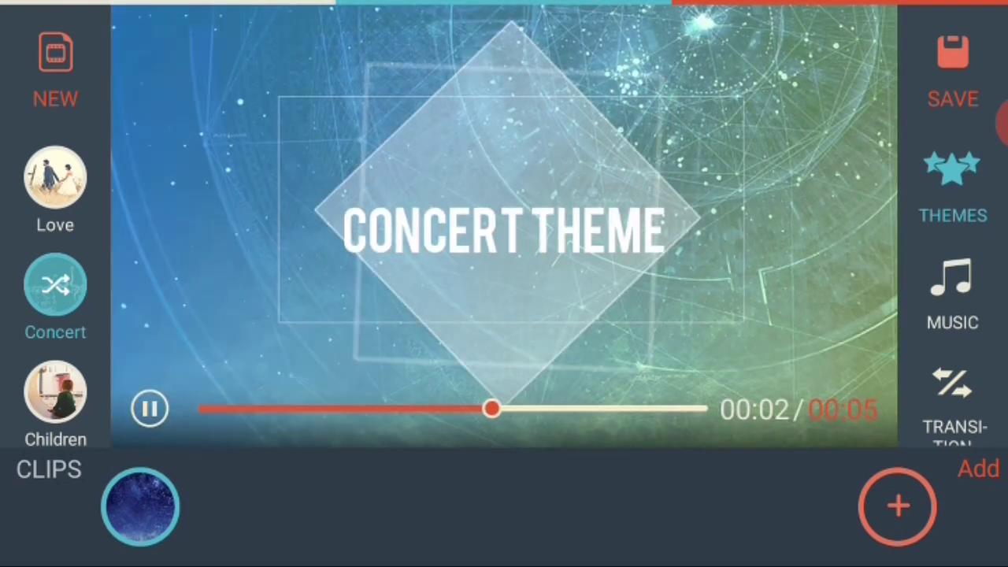
# Step: Browse the online, device library, downloaded and preset music track lists
pyautogui.click(139, 506)
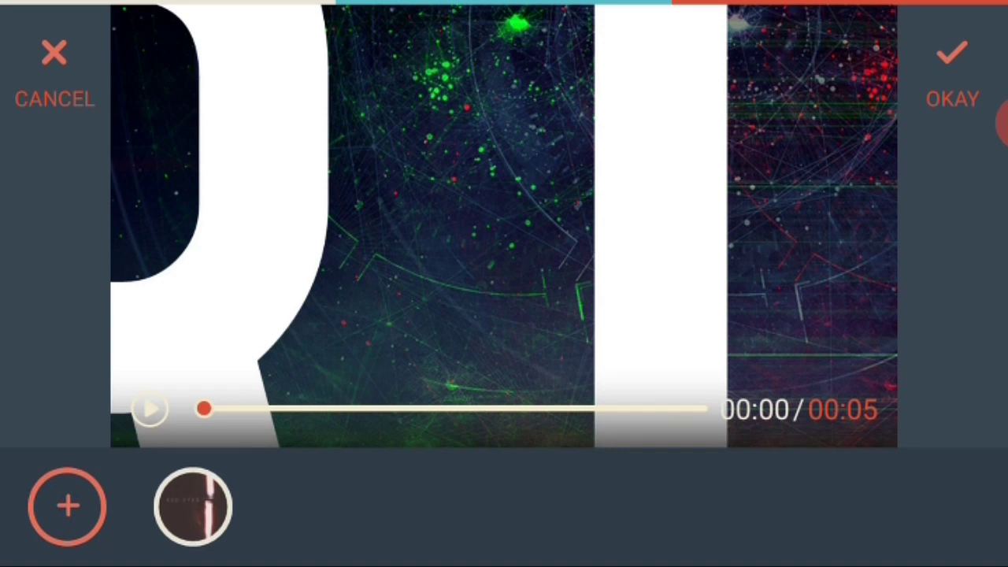
pyautogui.click(67, 506)
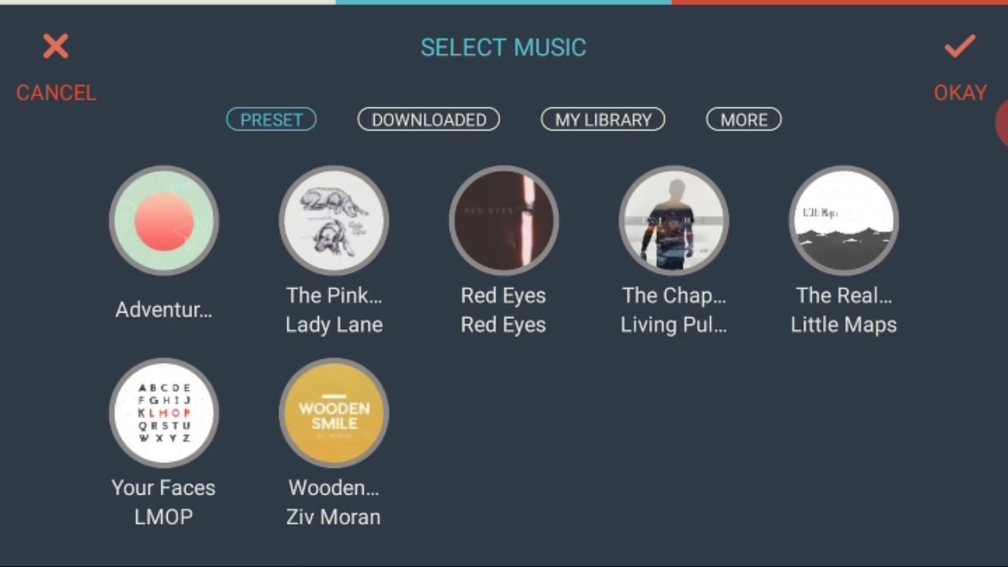
pyautogui.click(717, 126)
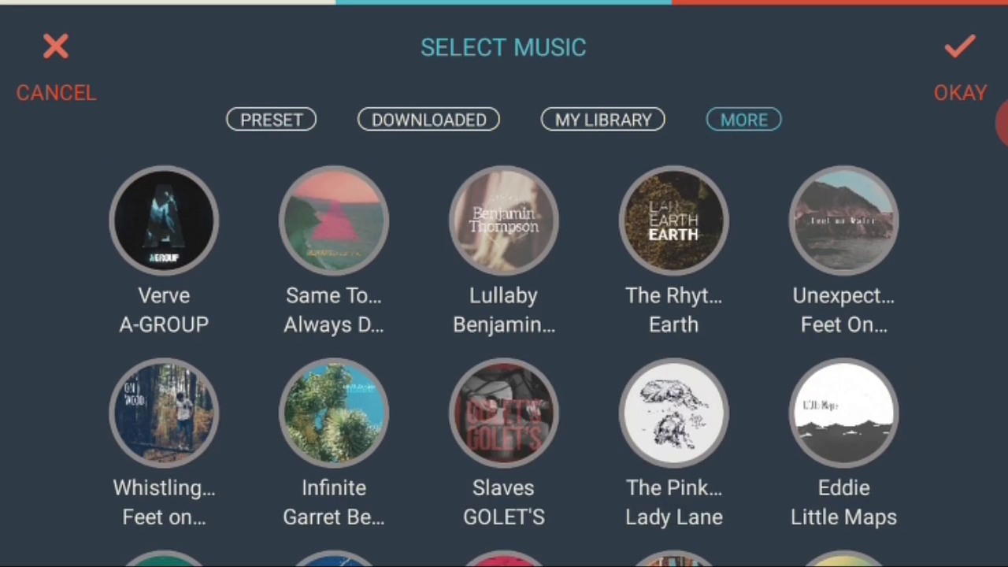
pyautogui.moveTo(936, 417)
pyautogui.mouseDown()
pyautogui.moveTo(933, 315)
pyautogui.moveTo(962, 252)
pyautogui.moveTo(961, 198)
pyautogui.mouseUp()
pyautogui.moveTo(950, 306); pyautogui.dragTo(961, 236)
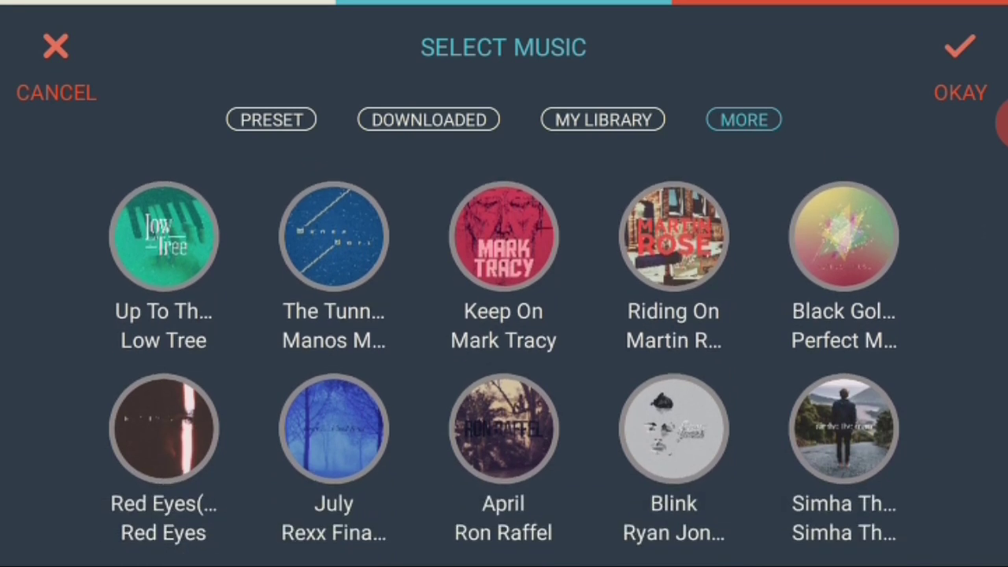
pyautogui.click(615, 122)
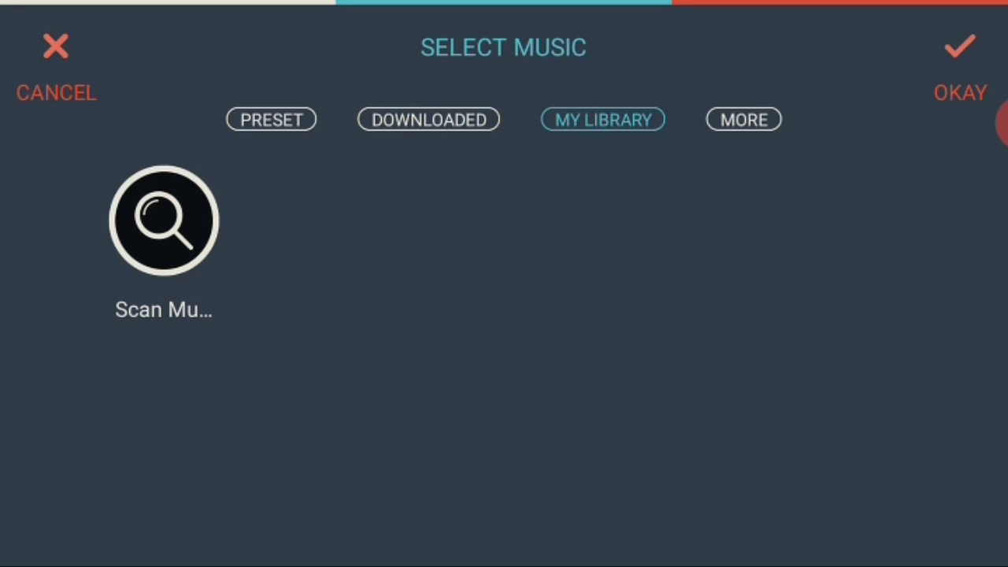
pyautogui.click(449, 139)
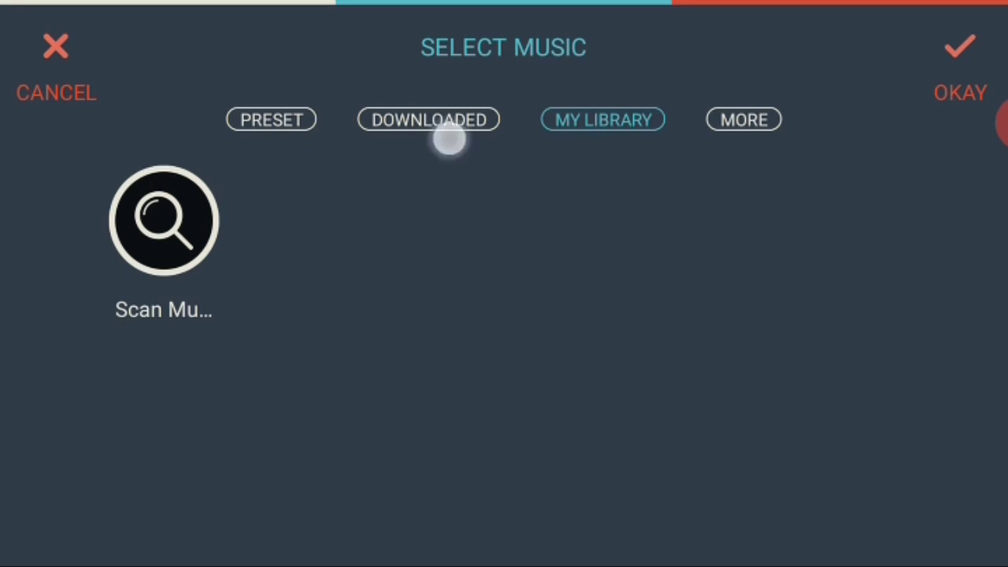
pyautogui.click(461, 118)
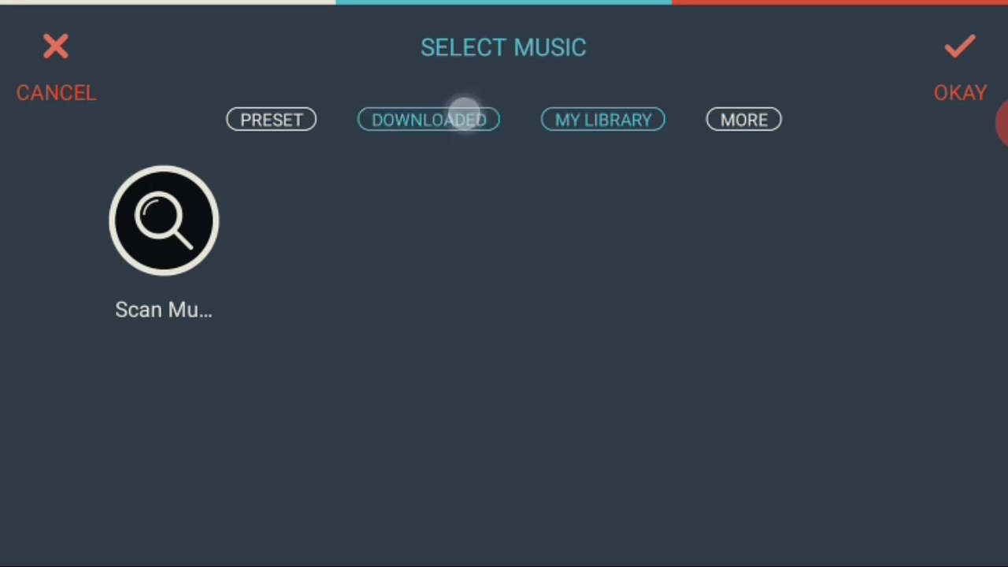
pyautogui.click(273, 124)
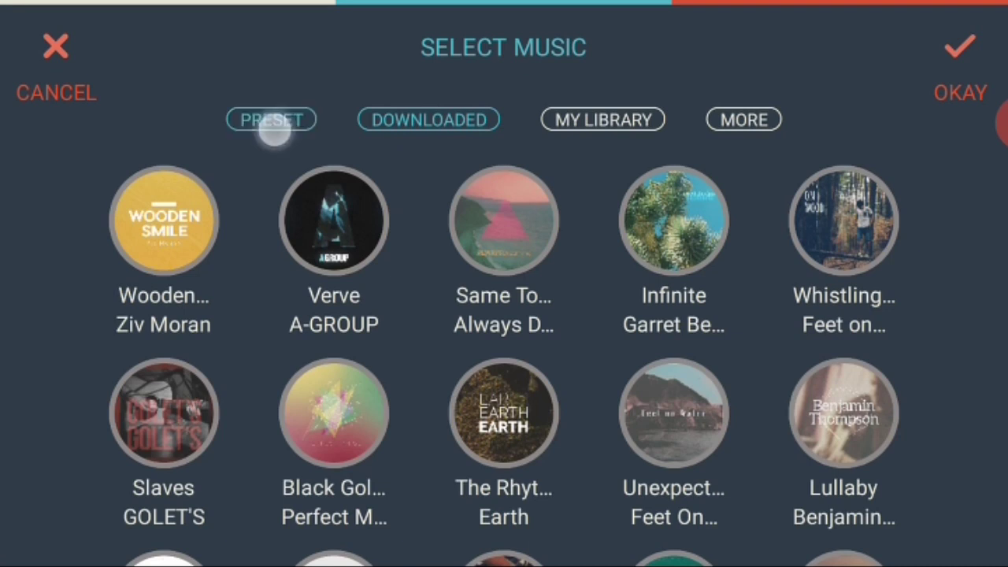
# Step: Choose Red Eyes as the music, remove the duplicate track, and confirm
pyautogui.click(501, 227)
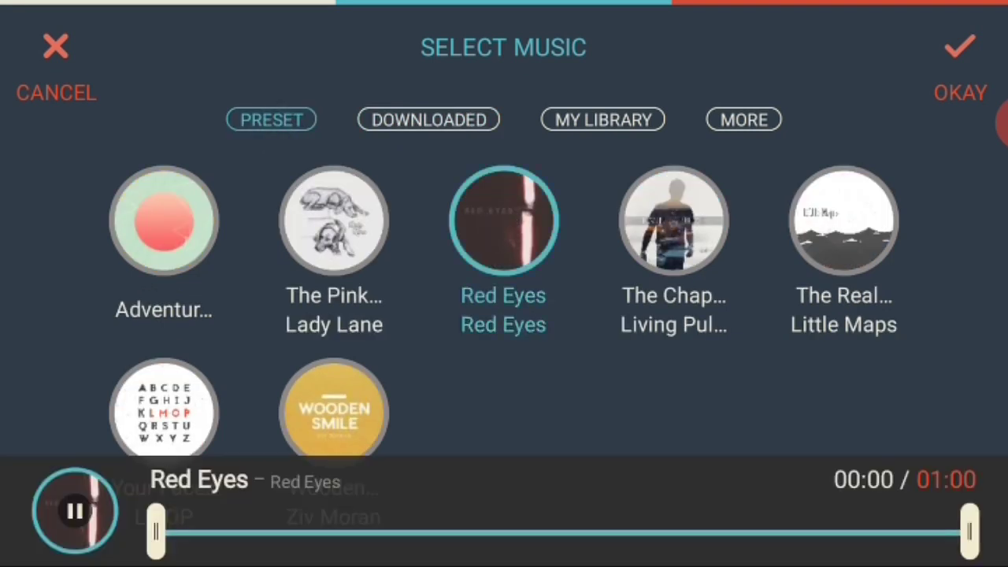
pyautogui.click(959, 49)
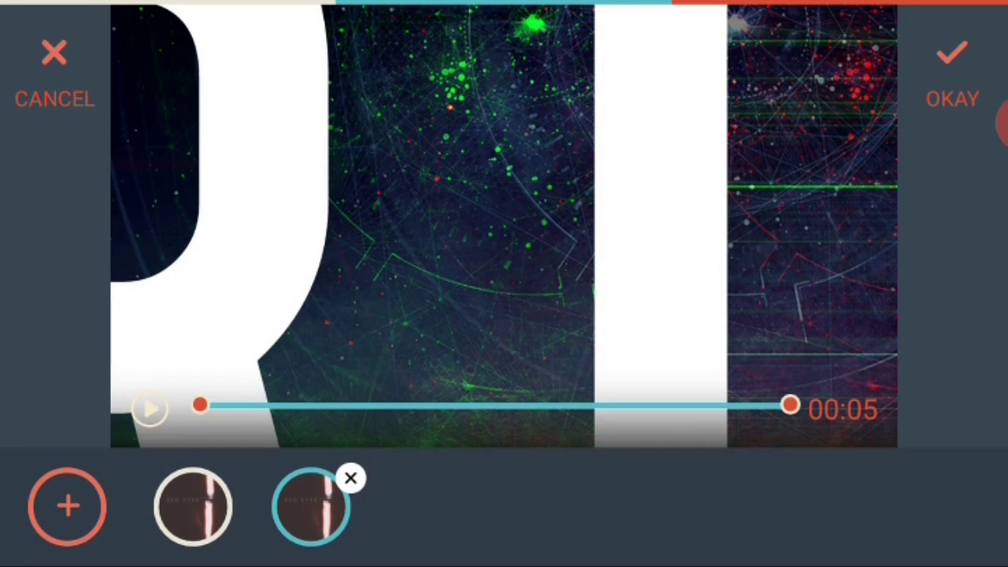
pyautogui.click(351, 478)
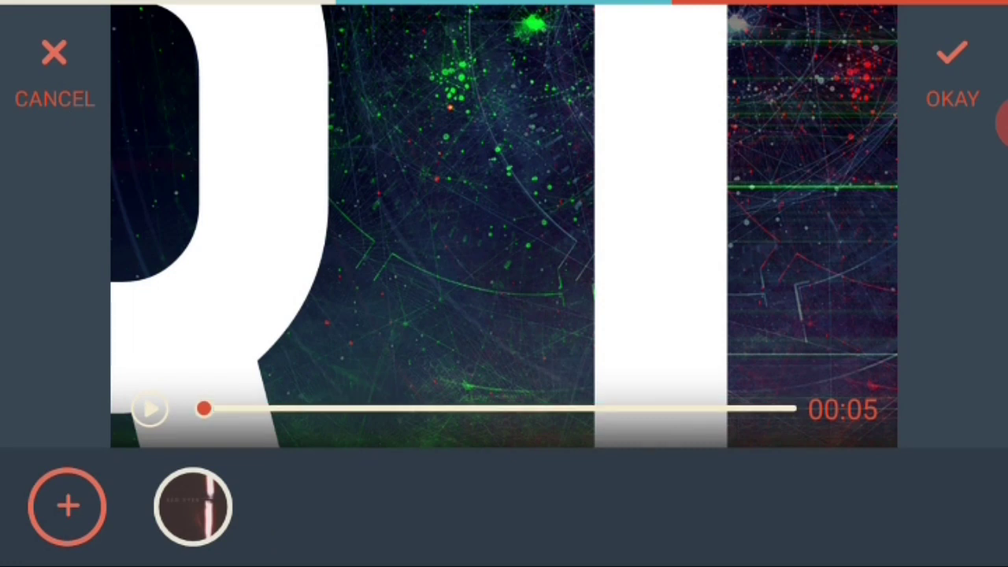
pyautogui.click(950, 67)
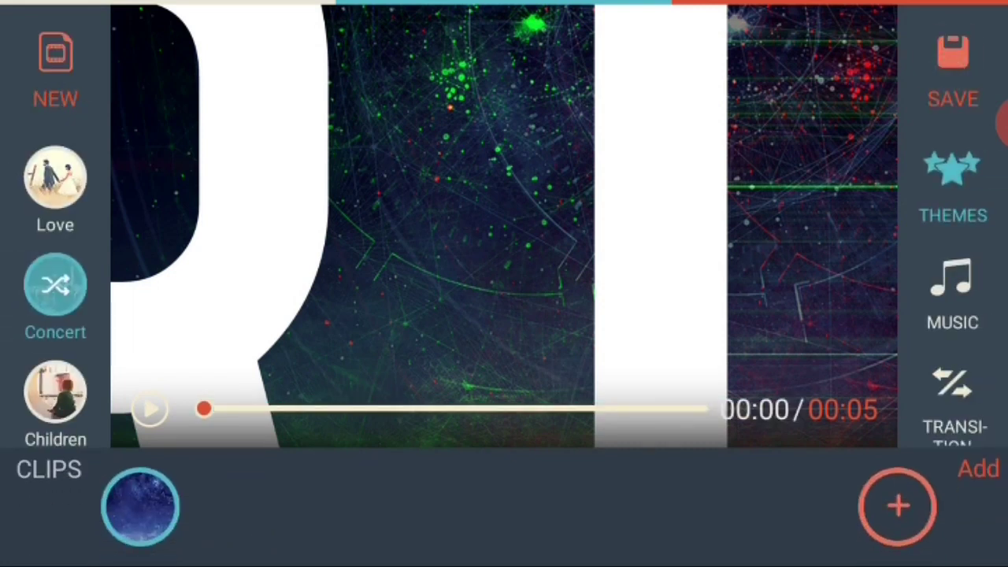
pyautogui.scroll(-3, 952, 291)
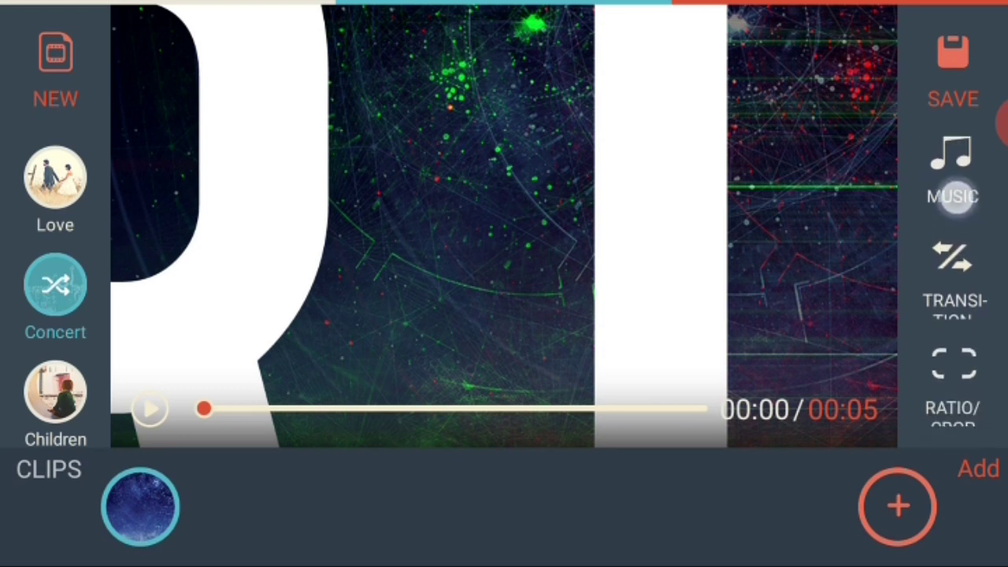
# Step: Open Edit Tools and swipe the toolbar across to reach Titles for the starry clip
pyautogui.click(952, 376)
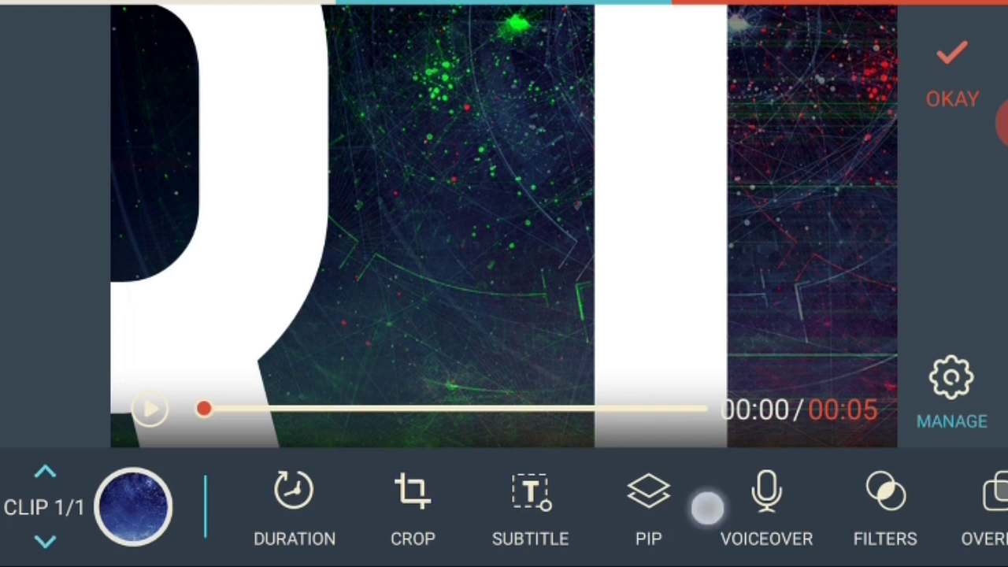
pyautogui.moveTo(704, 506); pyautogui.dragTo(429, 498)
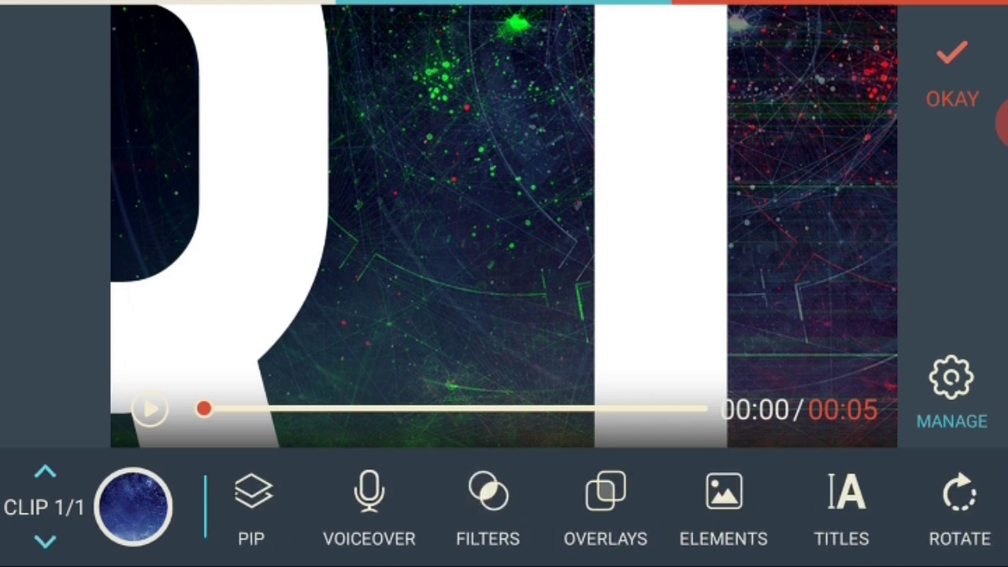
pyautogui.moveTo(648, 514); pyautogui.dragTo(431, 504)
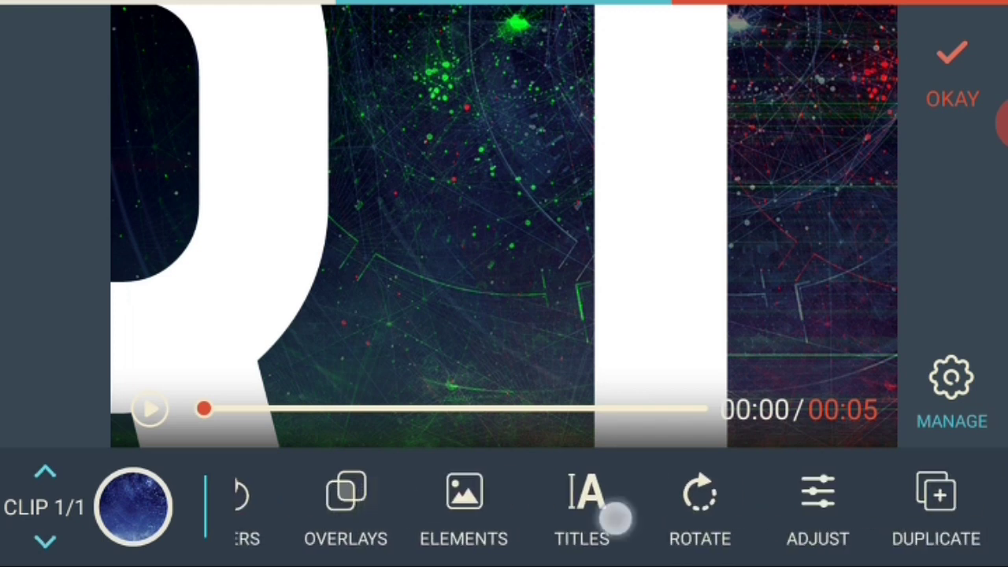
pyautogui.moveTo(614, 514); pyautogui.dragTo(325, 502)
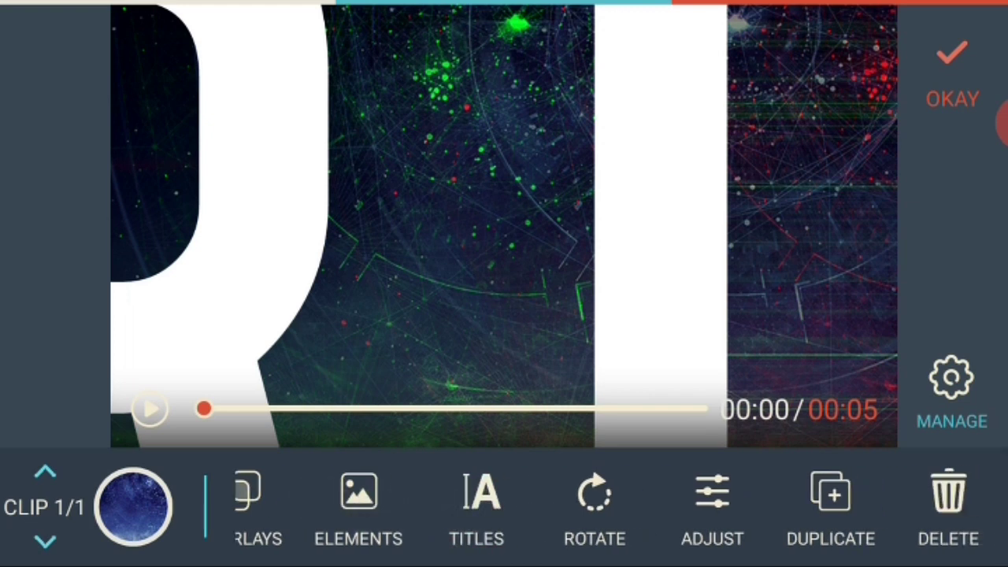
pyautogui.click(477, 508)
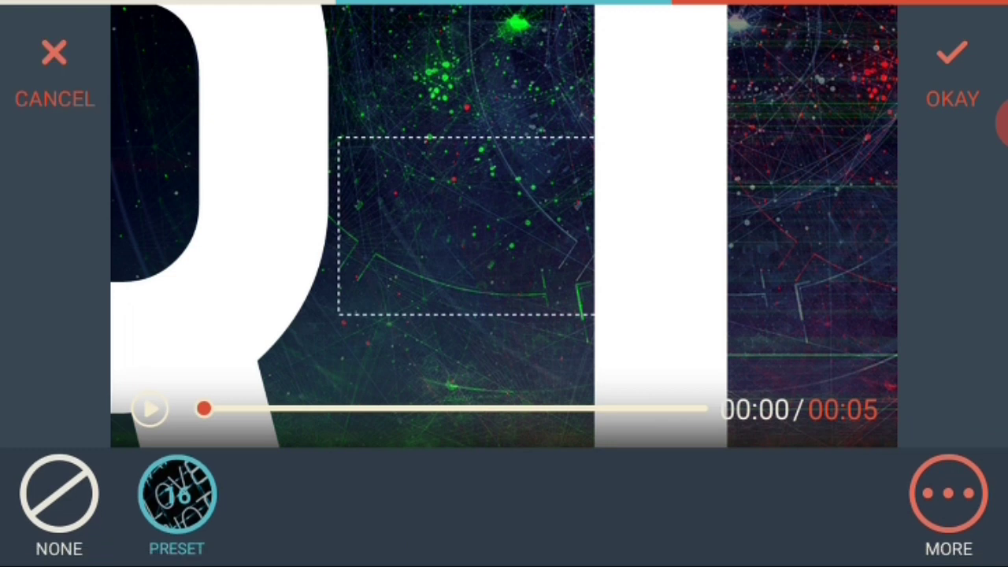
# Step: Enter the title 'LITTLEHERB TV' in capitals and confirm it
pyautogui.click(522, 251)
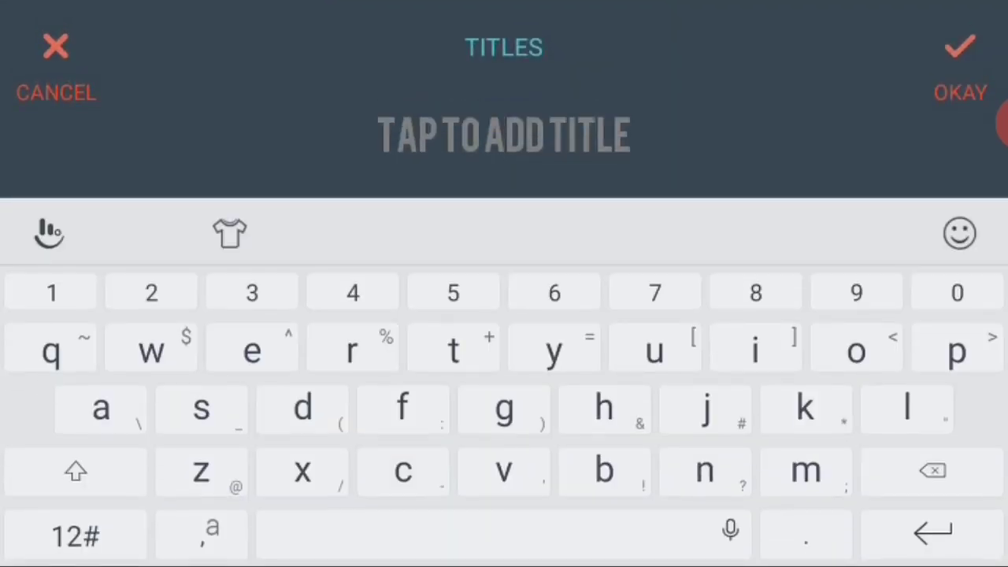
pyautogui.click(76, 470)
pyautogui.write('L')
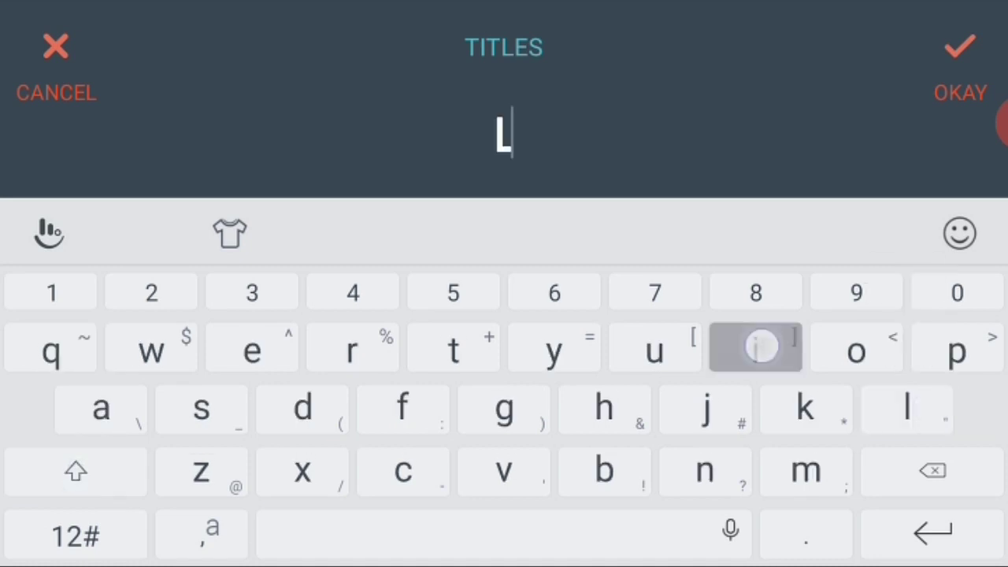
pyautogui.write('ITTLE')
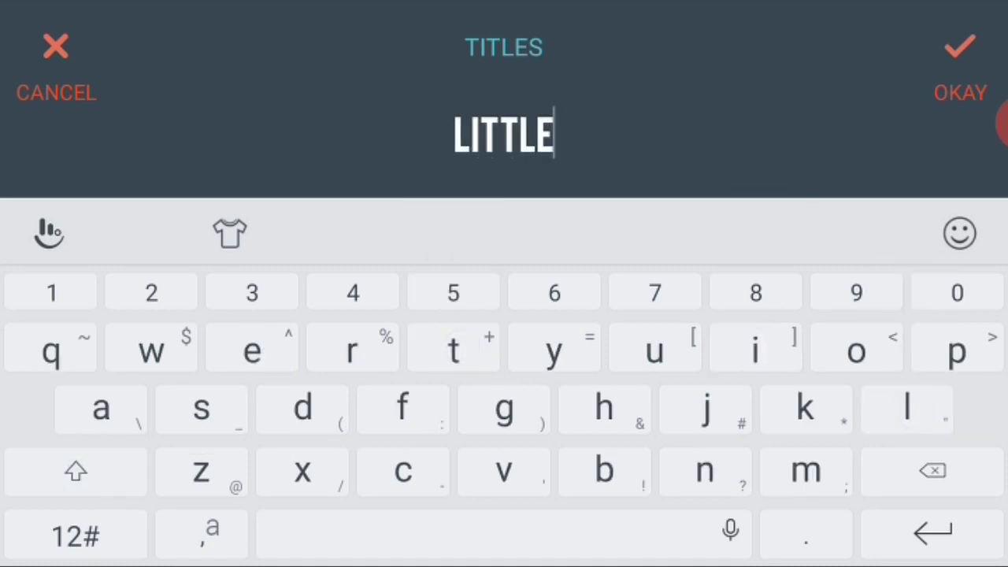
pyautogui.write('H')
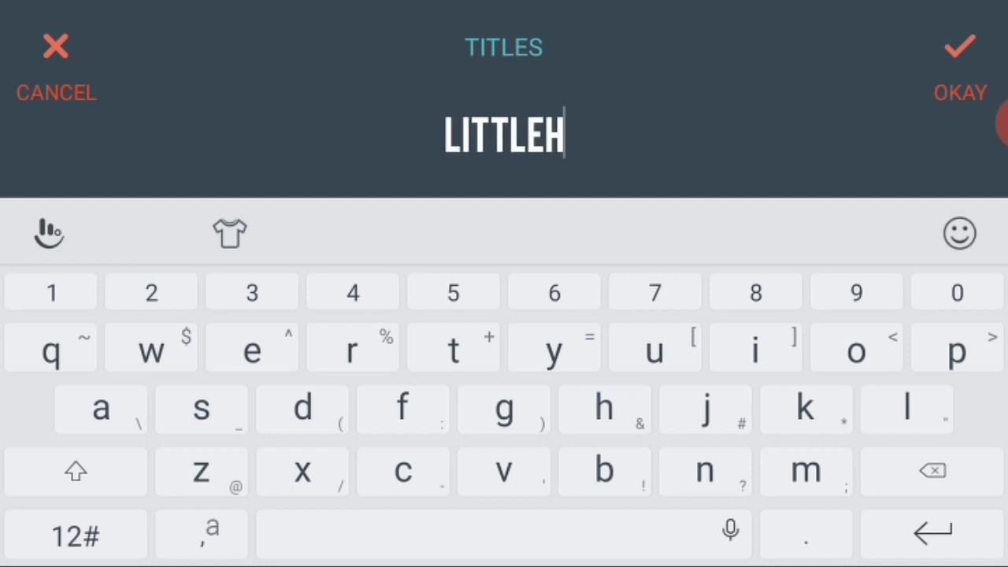
pyautogui.write('ERB TV')
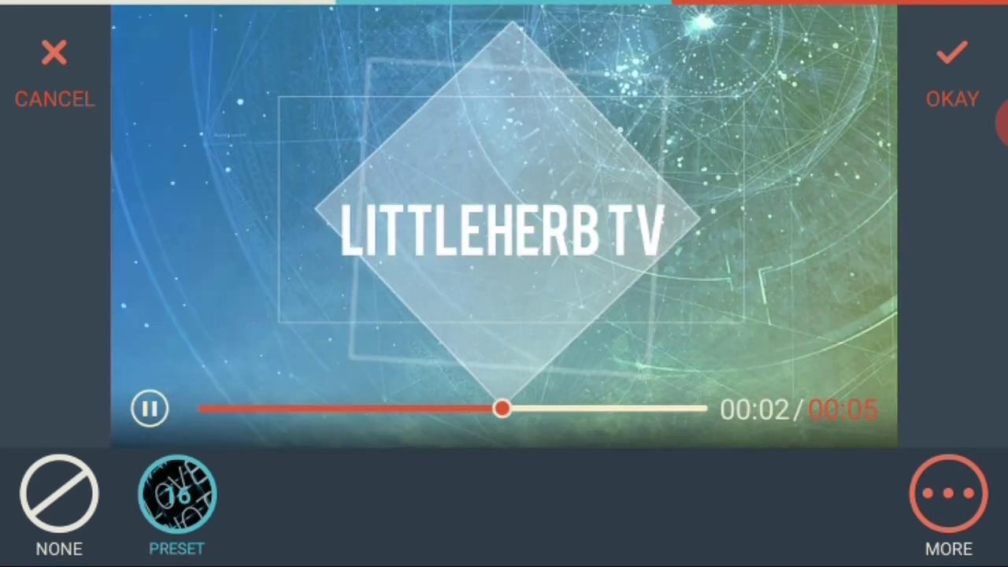
pyautogui.click(960, 61)
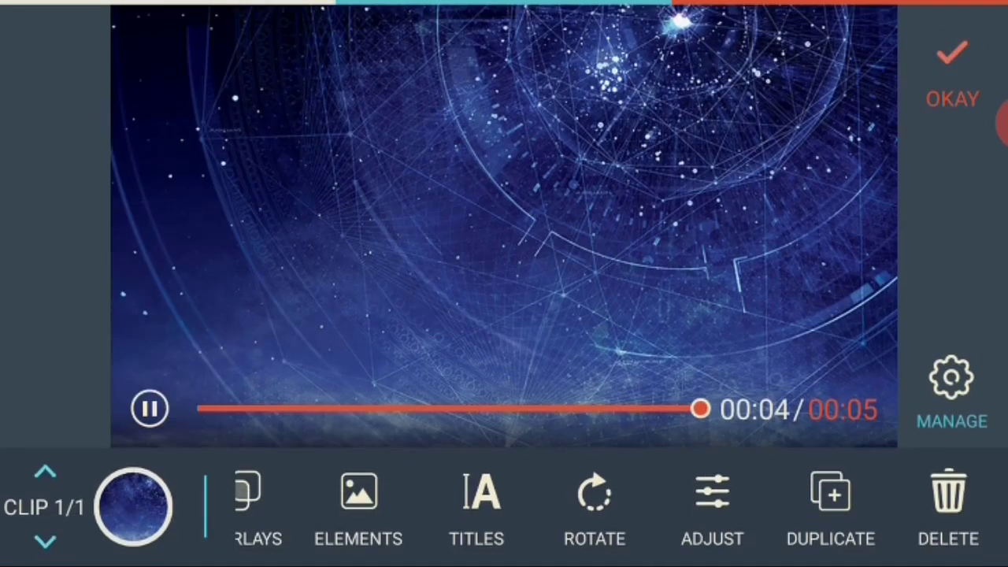
# Step: Apply the Plane2 paper-plane element to the titled clip and confirm
pyautogui.click(351, 516)
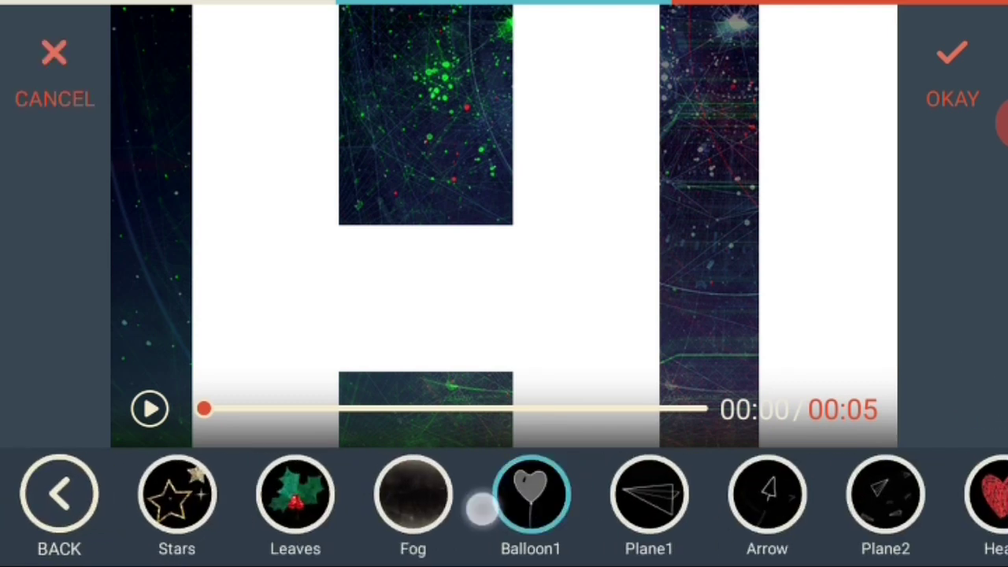
pyautogui.moveTo(482, 508); pyautogui.dragTo(297, 518)
pyautogui.click(829, 494)
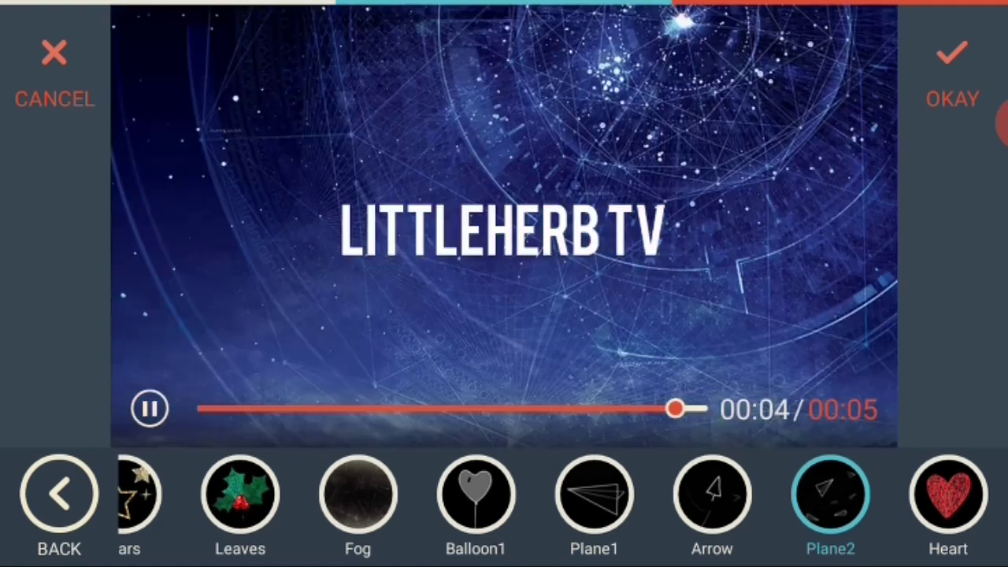
pyautogui.click(961, 72)
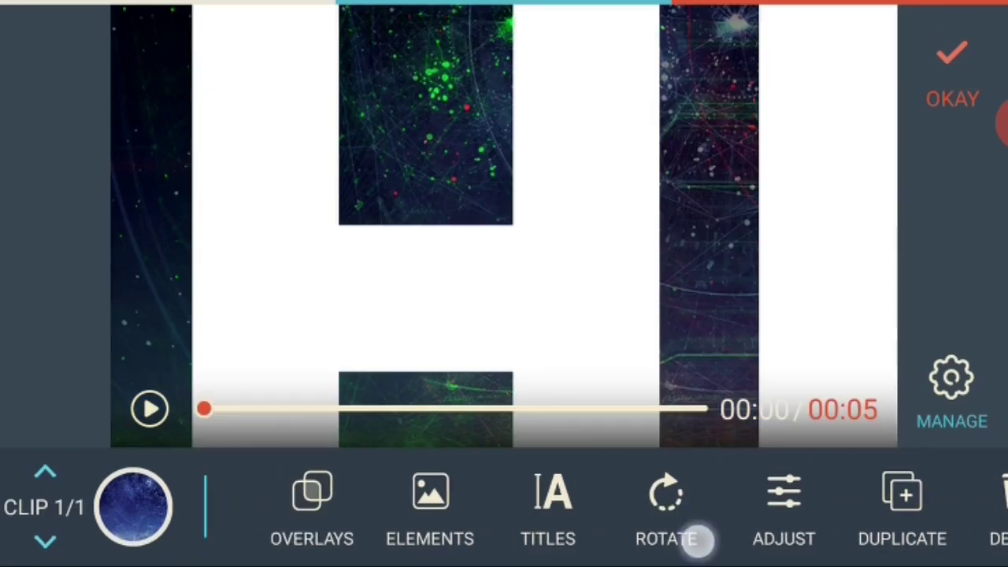
# Step: Check the clip duration settings, then bring up the Filters options
pyautogui.moveTo(696, 540)
pyautogui.mouseDown()
pyautogui.moveTo(768, 504)
pyautogui.moveTo(976, 494)
pyautogui.mouseUp()
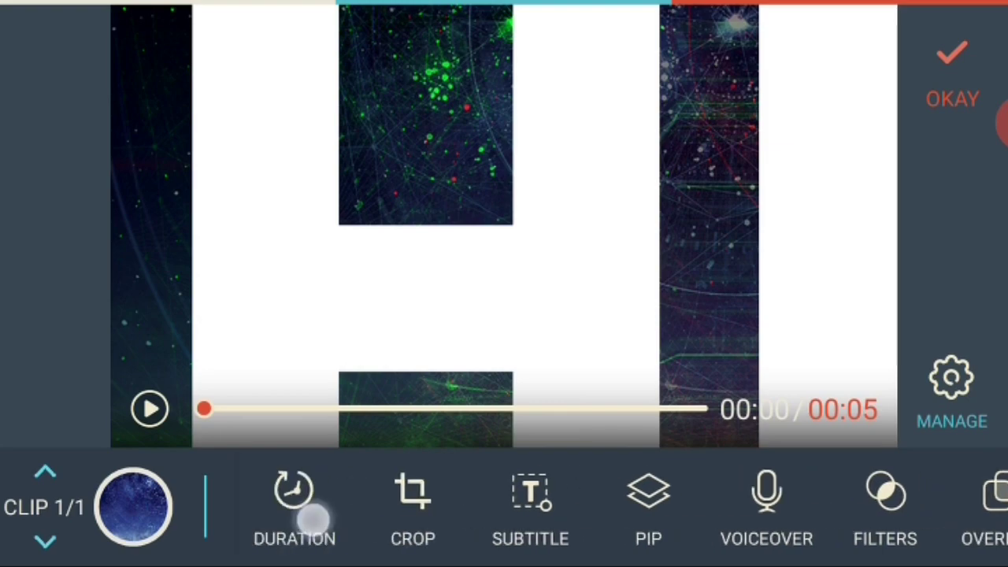
pyautogui.click(294, 503)
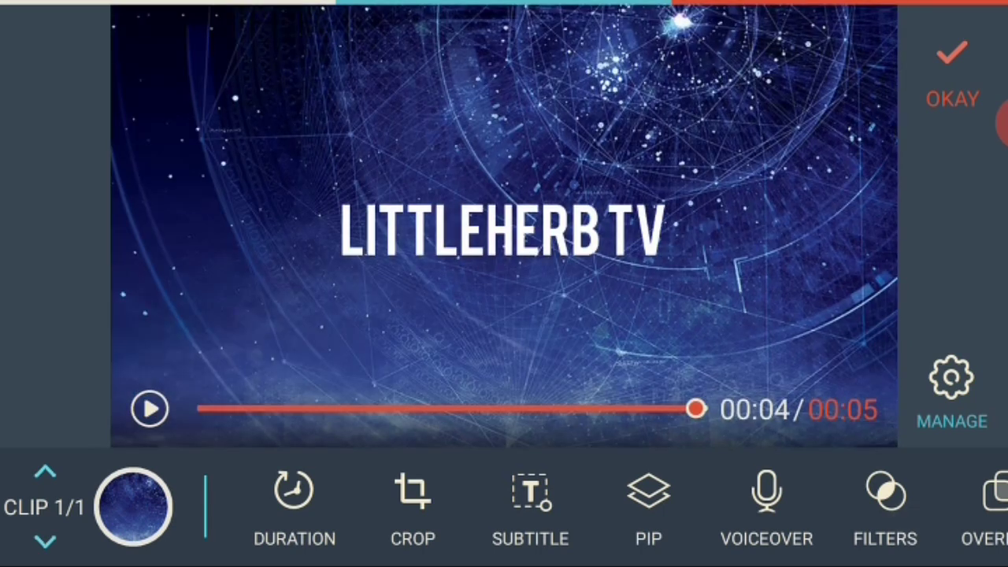
pyautogui.click(884, 503)
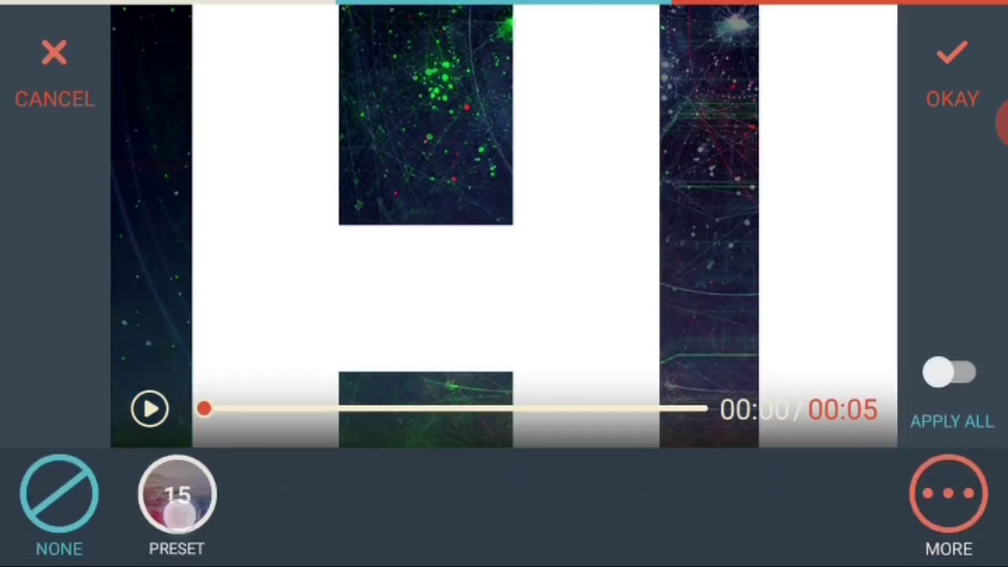
# Step: Try the BW, Dandy, Holiday and Faded filters, discard them, and return to the project
pyautogui.click(177, 495)
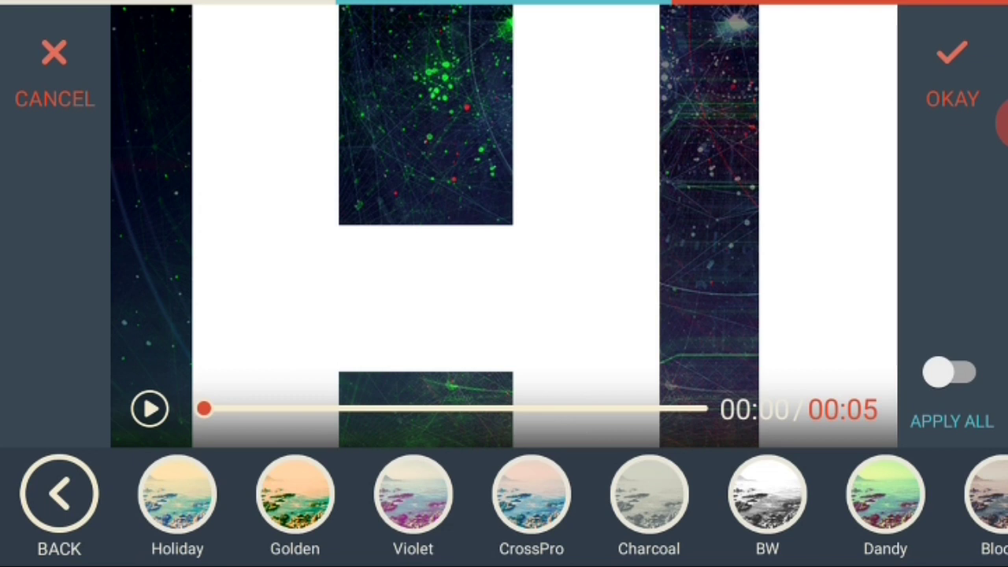
pyautogui.click(779, 492)
pyautogui.click(880, 484)
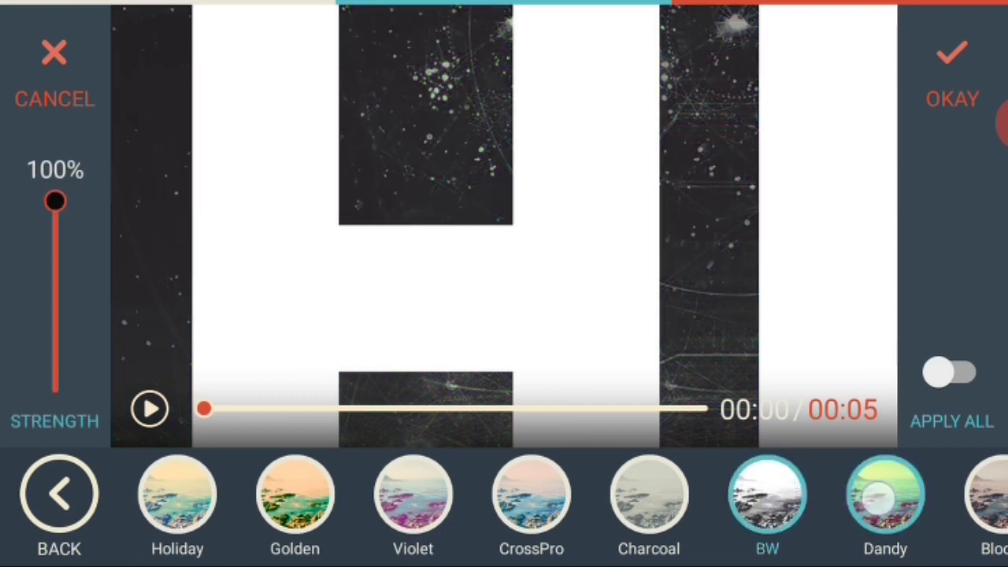
pyautogui.click(176, 508)
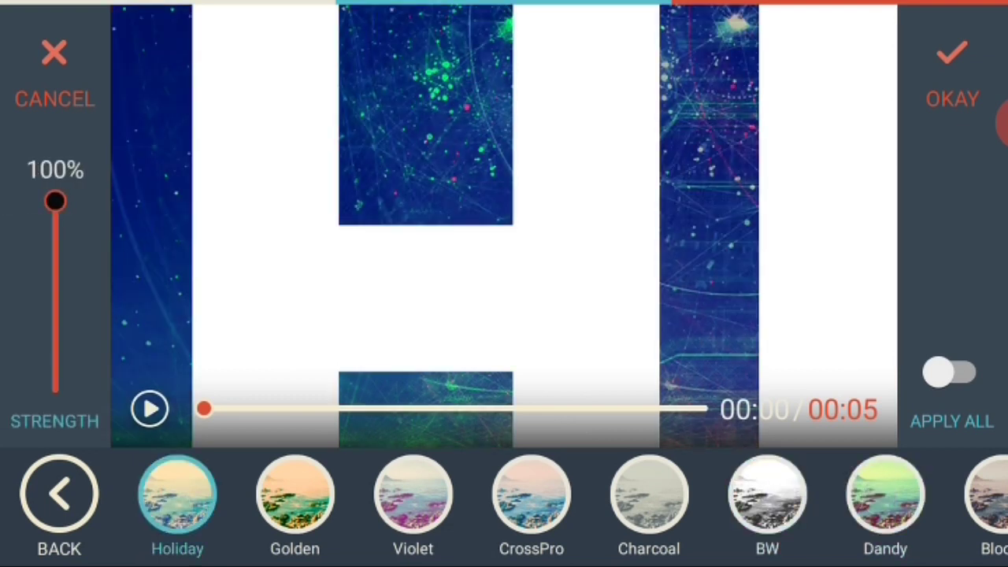
pyautogui.moveTo(495, 496); pyautogui.dragTo(128, 472)
pyautogui.click(874, 494)
pyautogui.moveTo(354, 512); pyautogui.dragTo(720, 519)
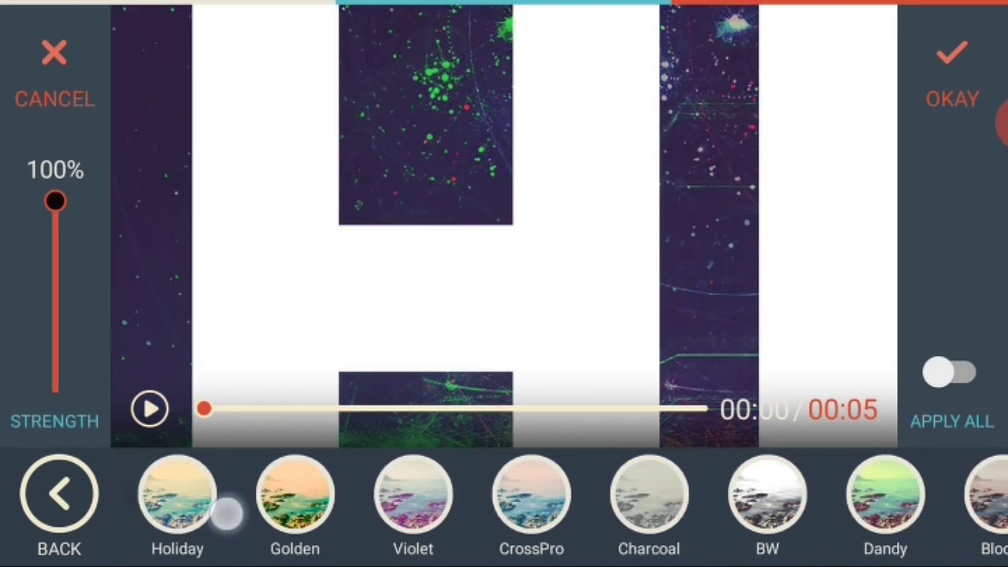
pyautogui.click(55, 69)
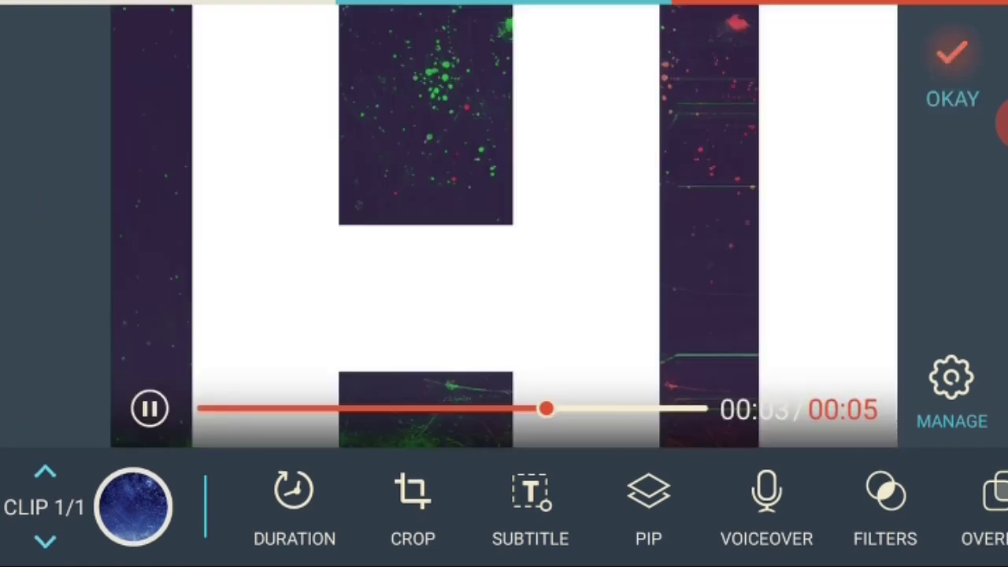
pyautogui.click(952, 78)
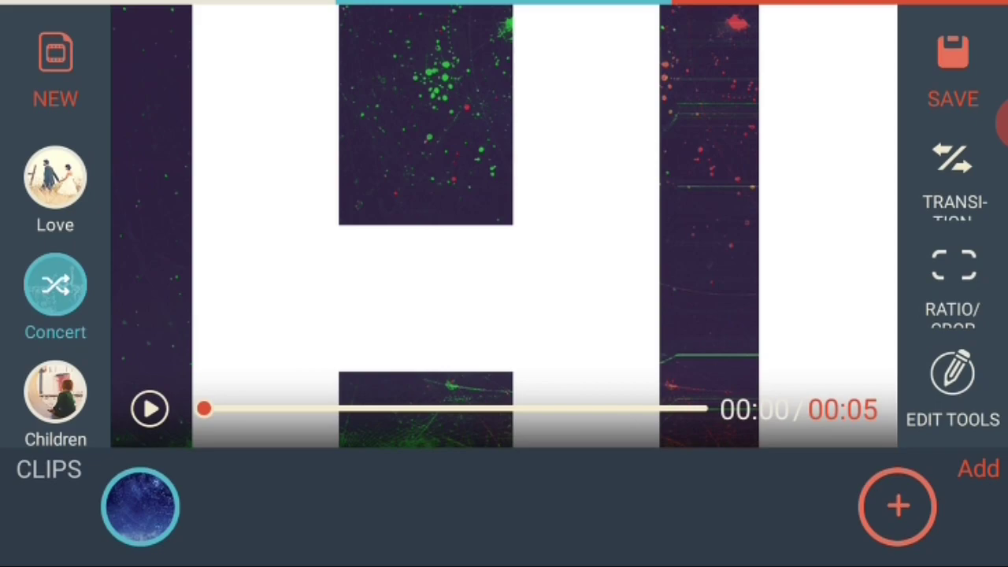
# Step: Save the 5-second intro as Project1, a 4.14 MB video ready for sharing
pyautogui.click(955, 71)
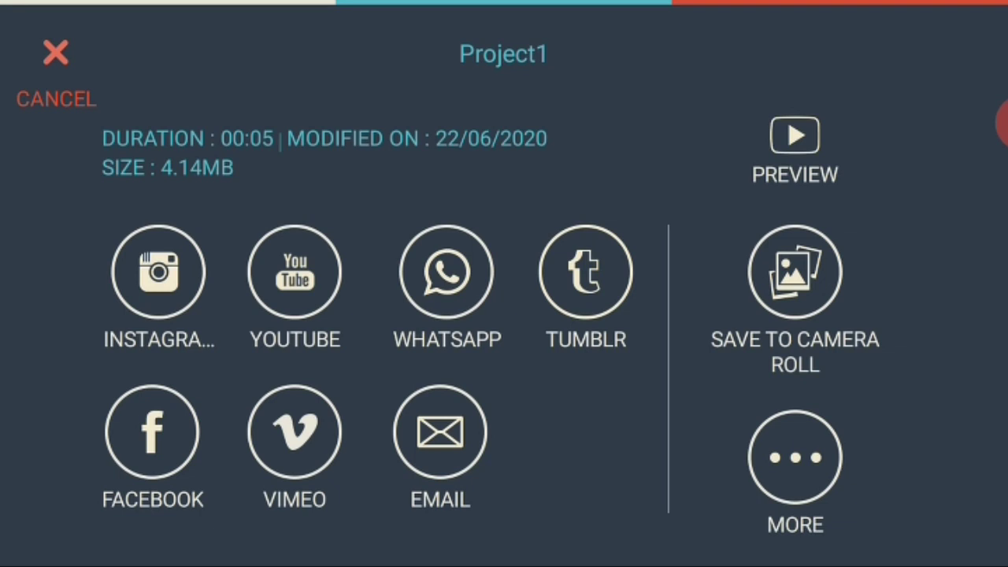
# Step: Save the Project1 intro video to the phone's camera roll as an MP4
pyautogui.click(797, 280)
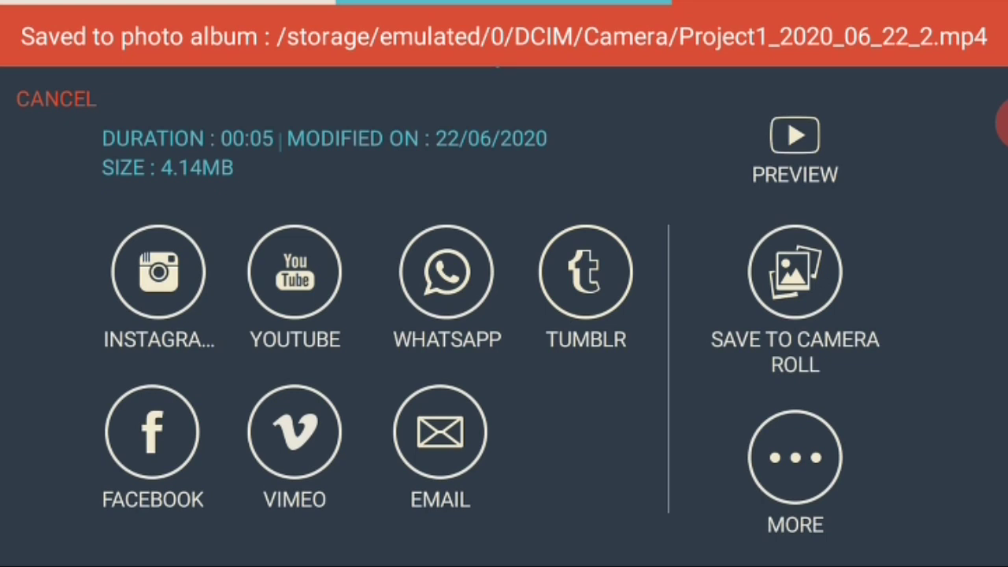